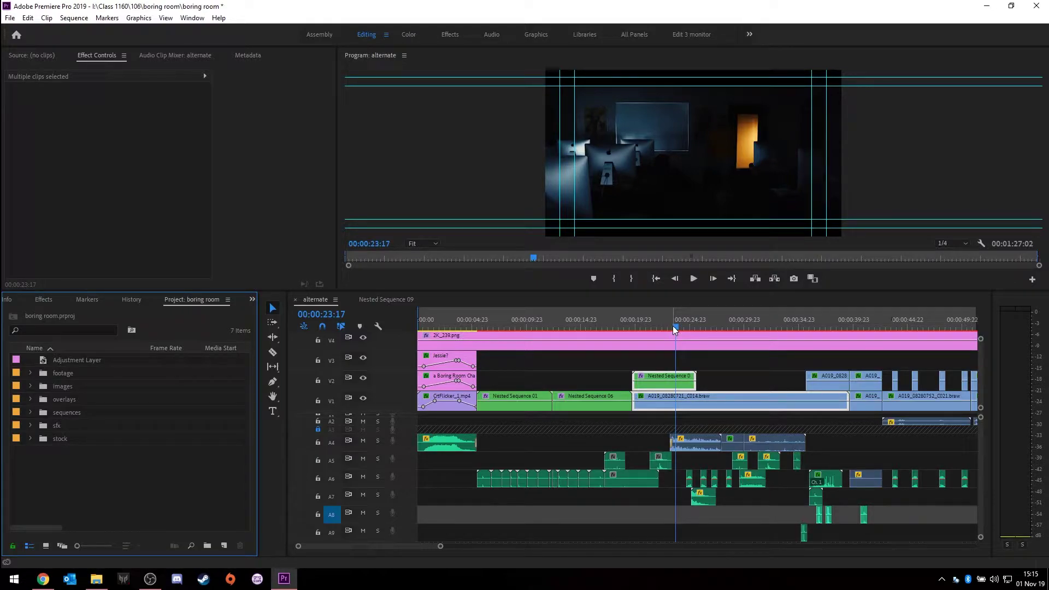
Compare the doorway shot in the alternate sequence between about 00:00:21 and 00:00:24 with video track V2 hidden and shown.
drag(675, 327, 683, 350)
click(703, 357)
drag(680, 328, 653, 330)
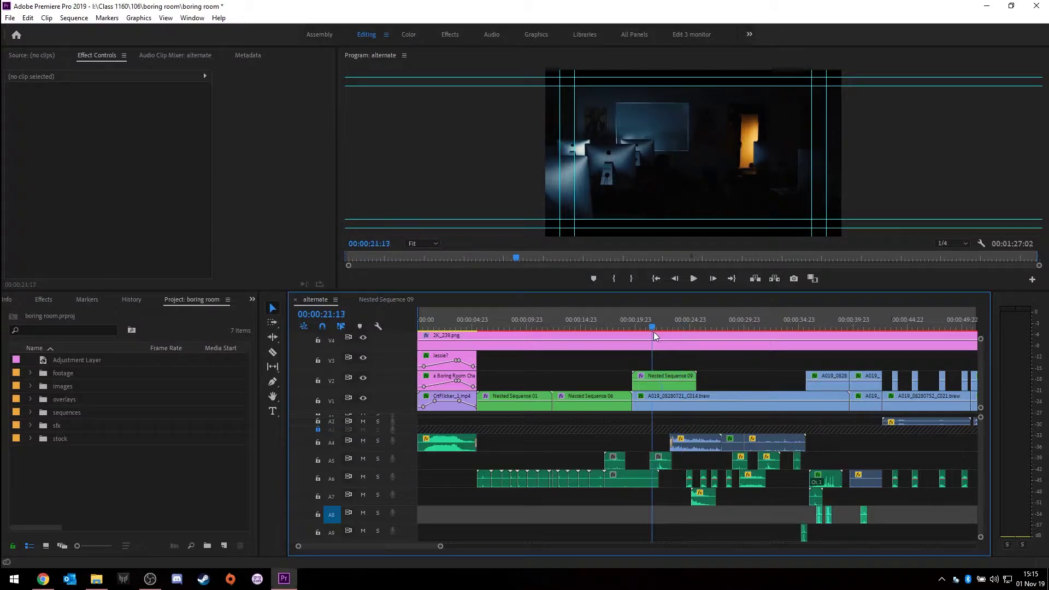
click(363, 378)
drag(651, 325, 685, 334)
click(362, 377)
drag(689, 326, 667, 326)
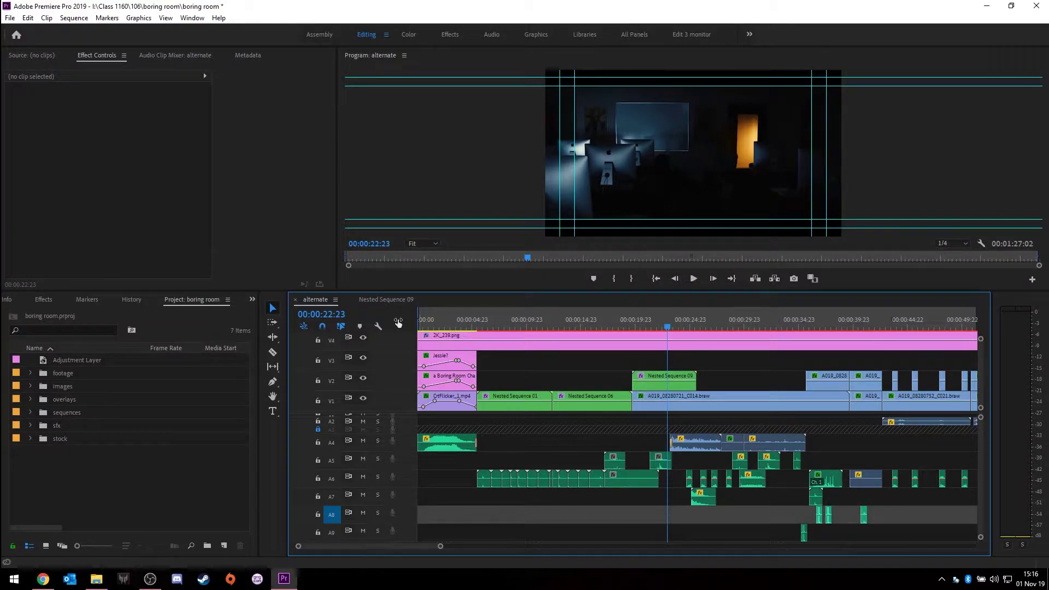
Open Nested Sequence 09, show its full length in the timeline and review it from the start to 00:00:02:06.
click(371, 299)
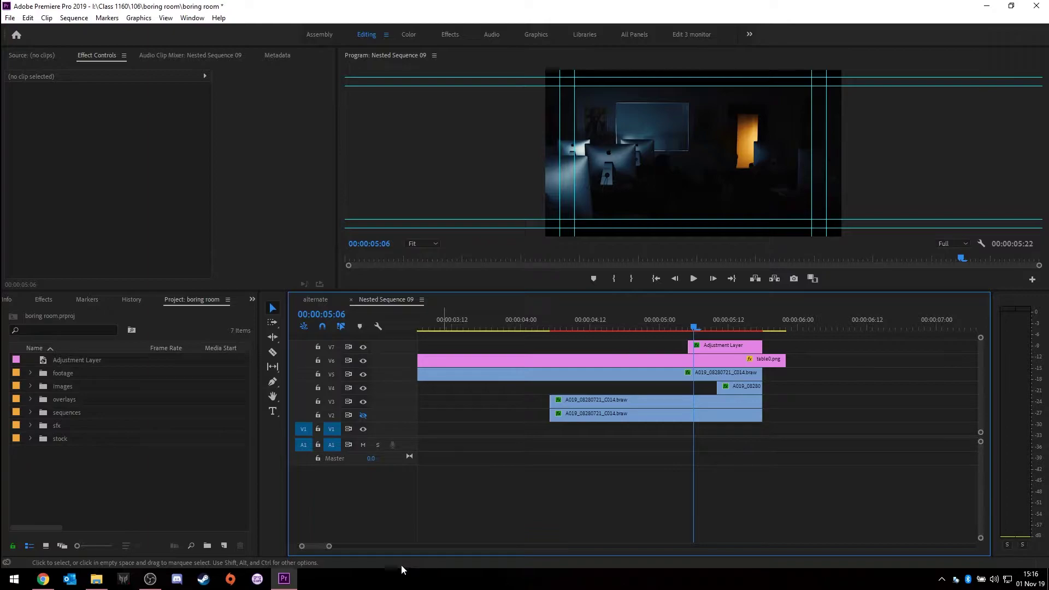
mouse_move(329, 547)
mouse_down()
mouse_move(339, 548)
mouse_move(316, 547)
mouse_up()
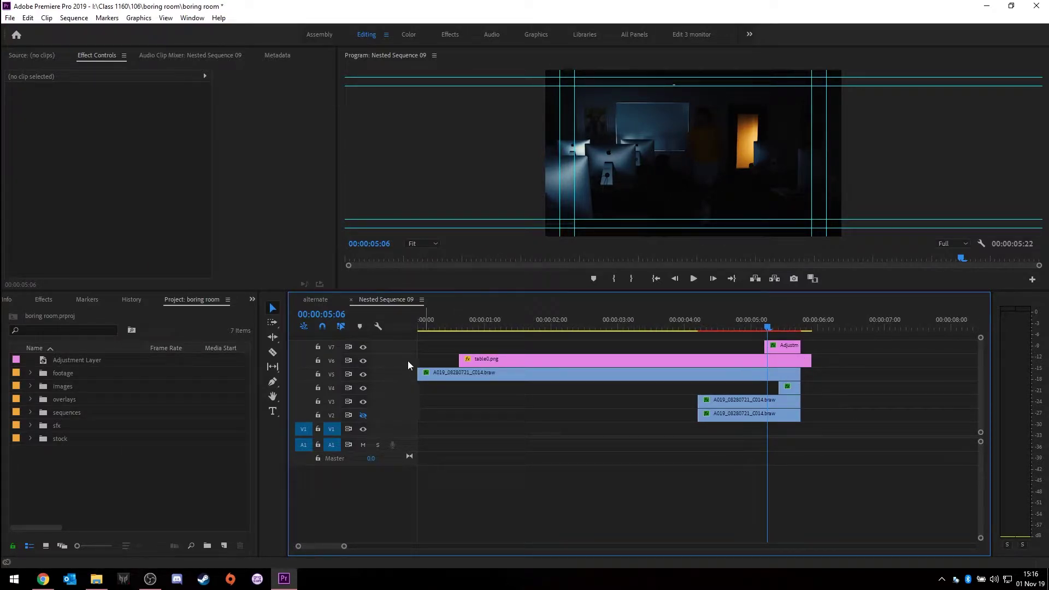
drag(420, 326, 568, 332)
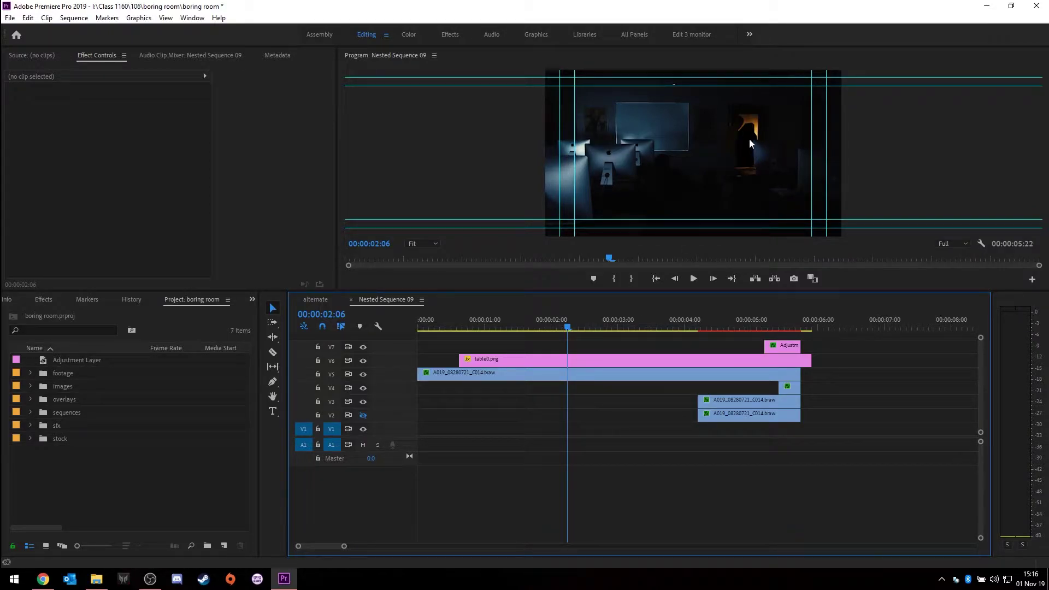
Display the opacity Mask (1) of the long V5 clip and review its path up to 00:00:04:16.
click(455, 376)
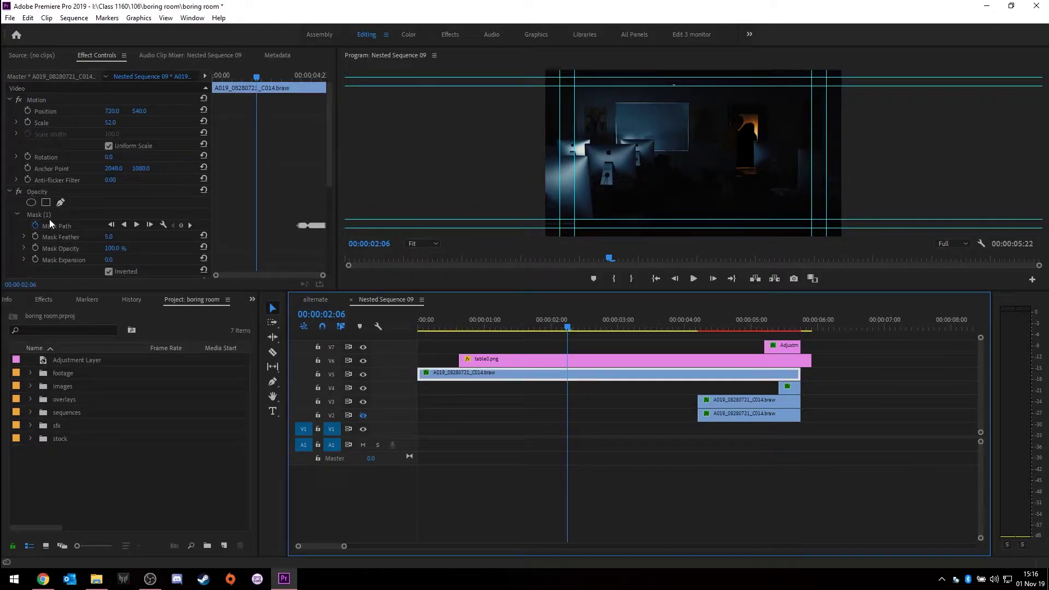
click(48, 214)
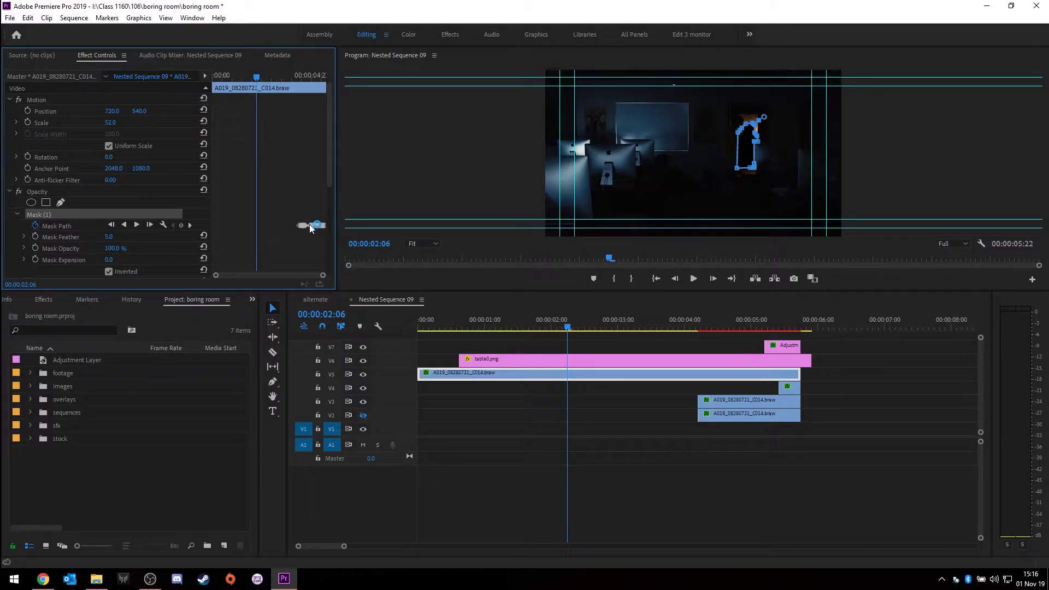
click(263, 77)
drag(266, 80, 305, 99)
Enlarge the preview to 400% and examine the mask path over the doorway from 00:00:04:16 to 00:00:05:15.
click(415, 243)
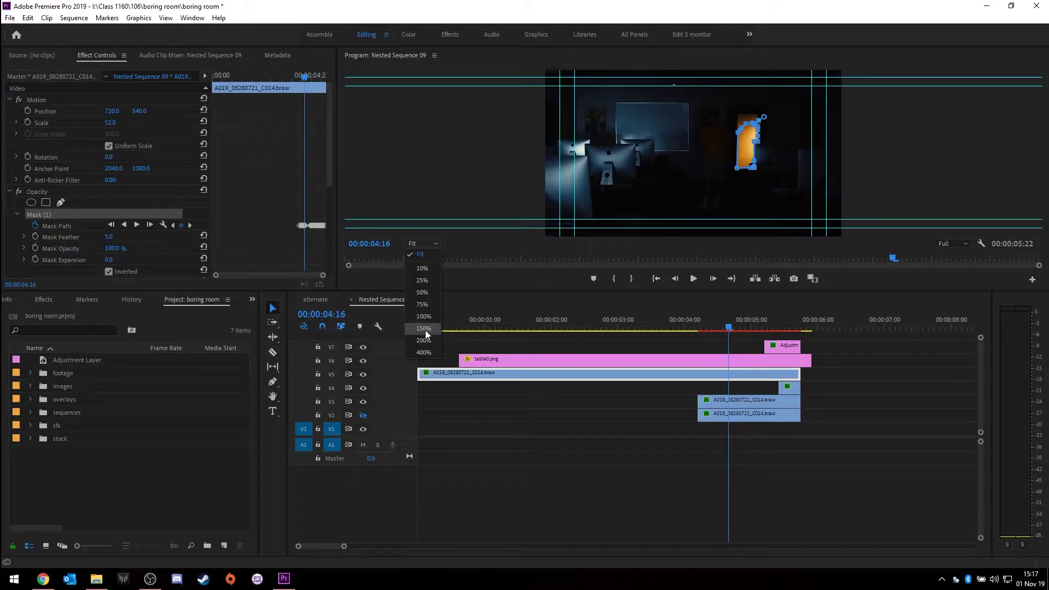
click(426, 352)
drag(736, 235, 870, 218)
drag(1044, 153, 1039, 126)
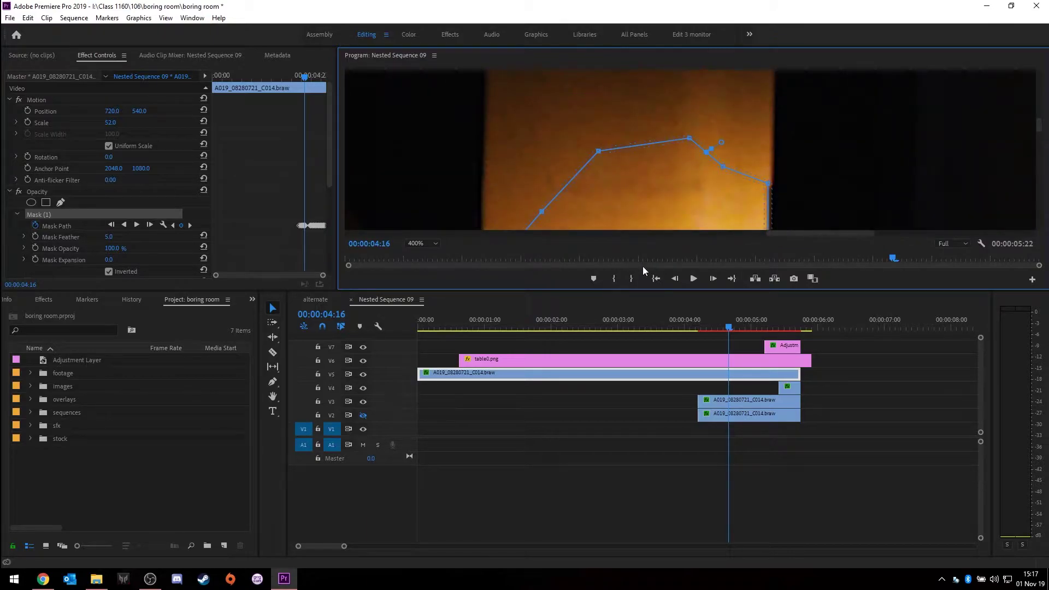
drag(644, 288, 608, 517)
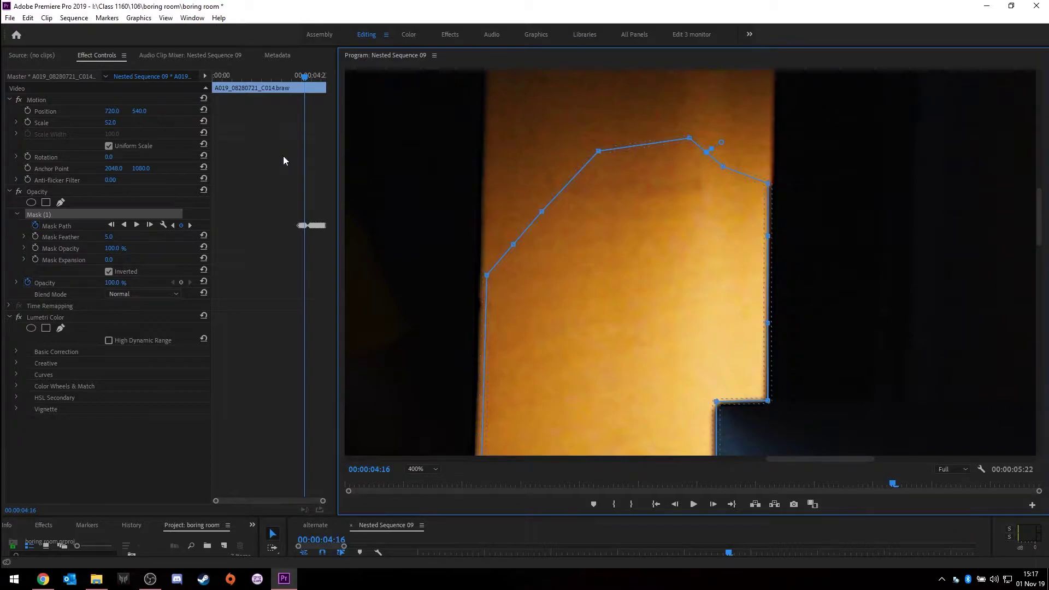
mouse_move(307, 79)
mouse_down()
mouse_move(295, 80)
mouse_move(323, 87)
mouse_up()
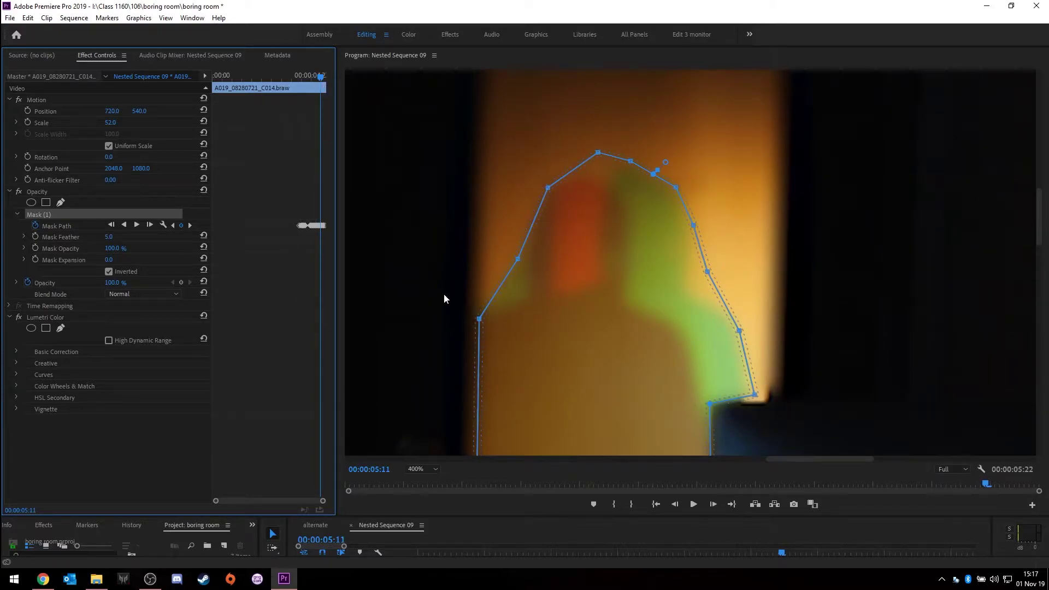
click(326, 79)
drag(326, 80, 327, 79)
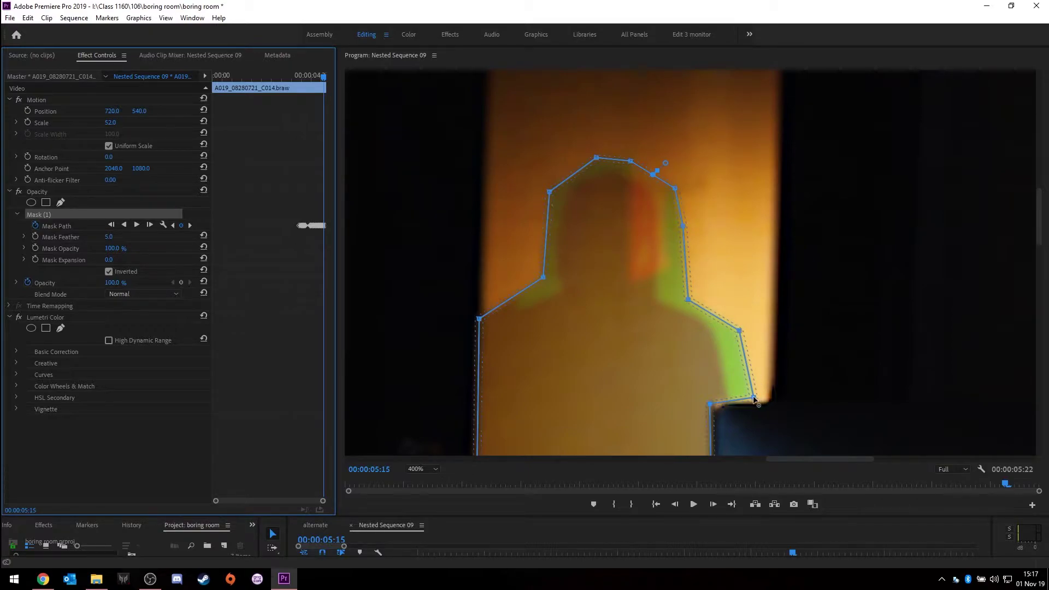
drag(1036, 227, 1037, 212)
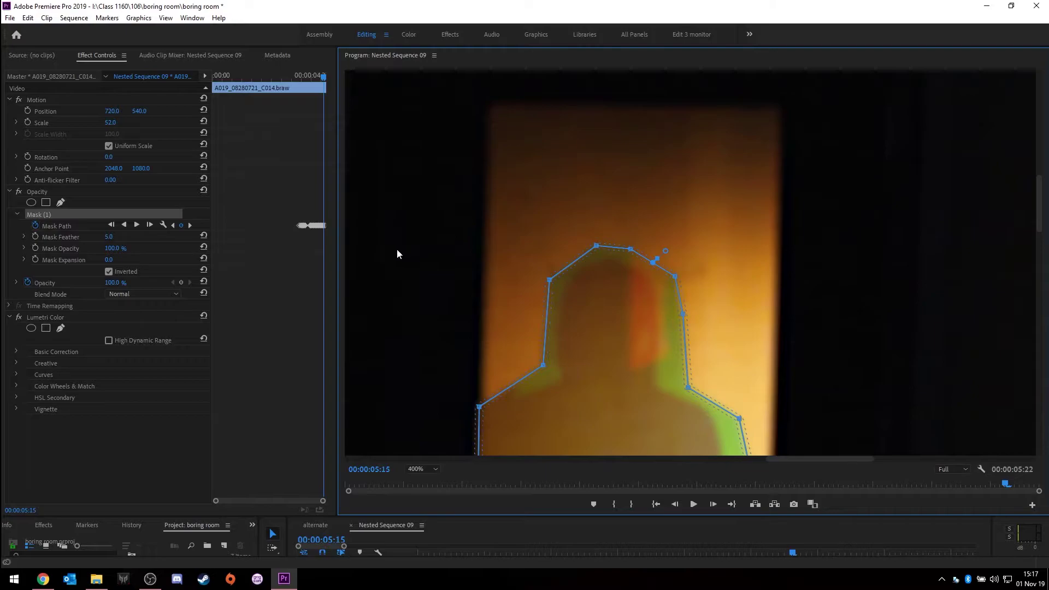
Fit the whole frame in a smaller preview and inspect the nested sequence's stacked layers at 00:00:03:21.
click(428, 469)
click(425, 361)
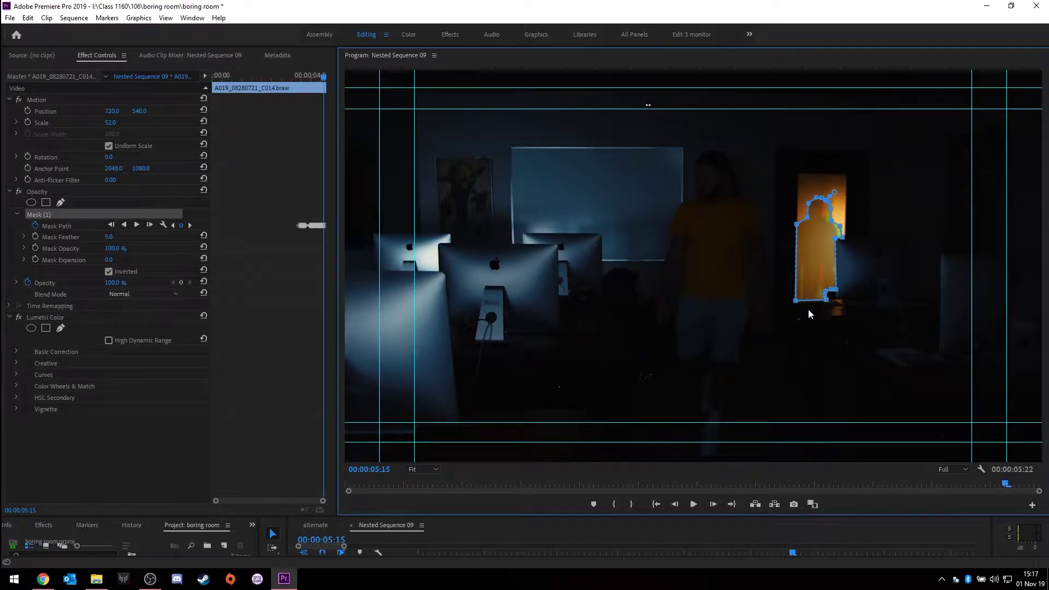
drag(540, 516, 541, 355)
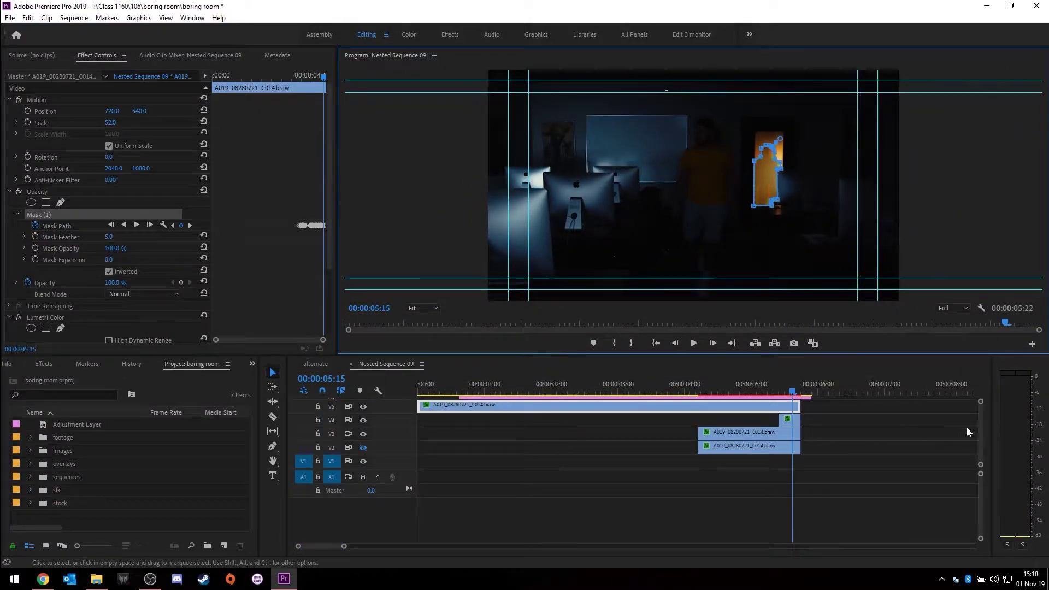
scroll(980, 428, up, 2)
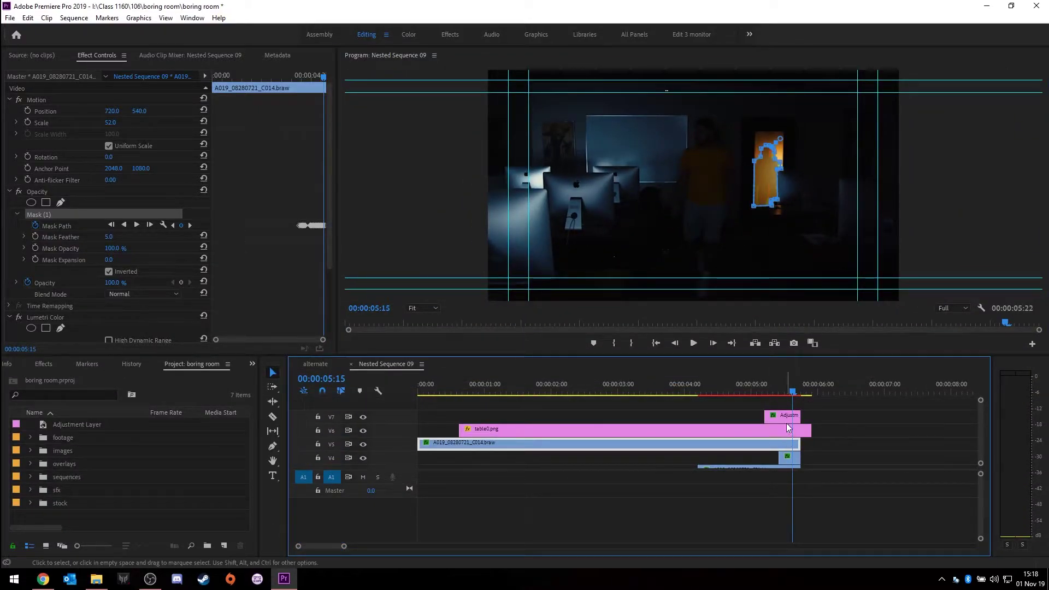
drag(784, 385, 676, 386)
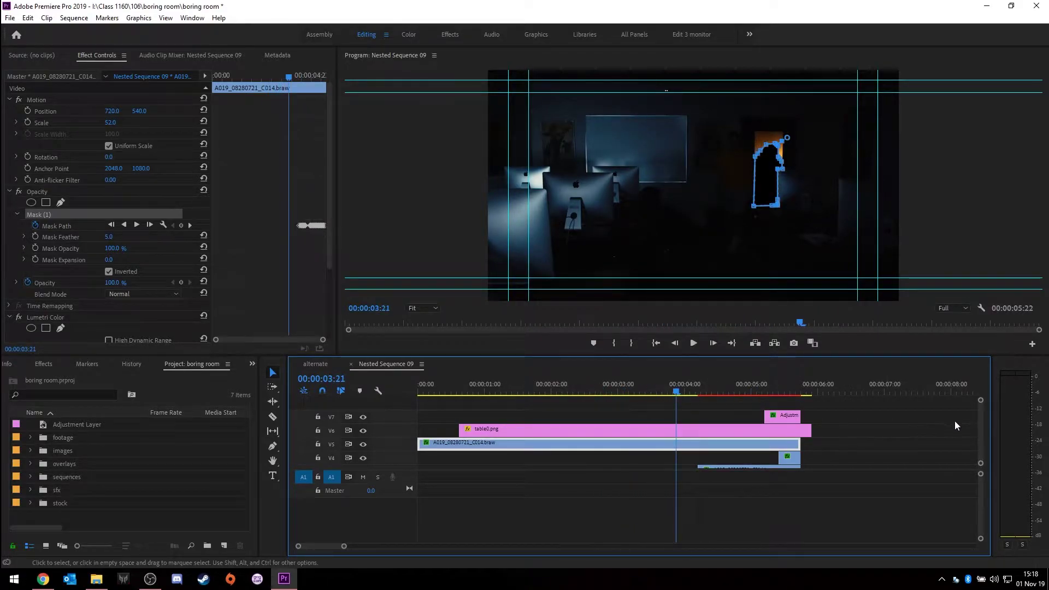
scroll(981, 417, down, 2)
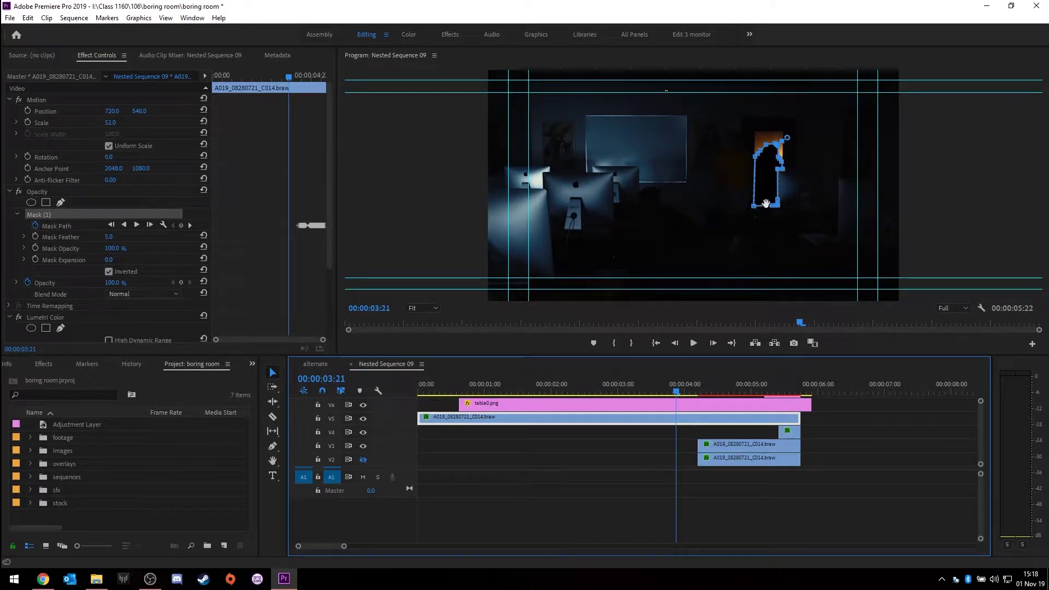
Return to the alternate sequence and inspect the doorway at 400% zoom between 00:00:23:10 and 00:00:24:16.
click(315, 365)
mouse_move(656, 392)
mouse_down()
mouse_move(644, 399)
mouse_move(687, 383)
mouse_move(672, 390)
mouse_up()
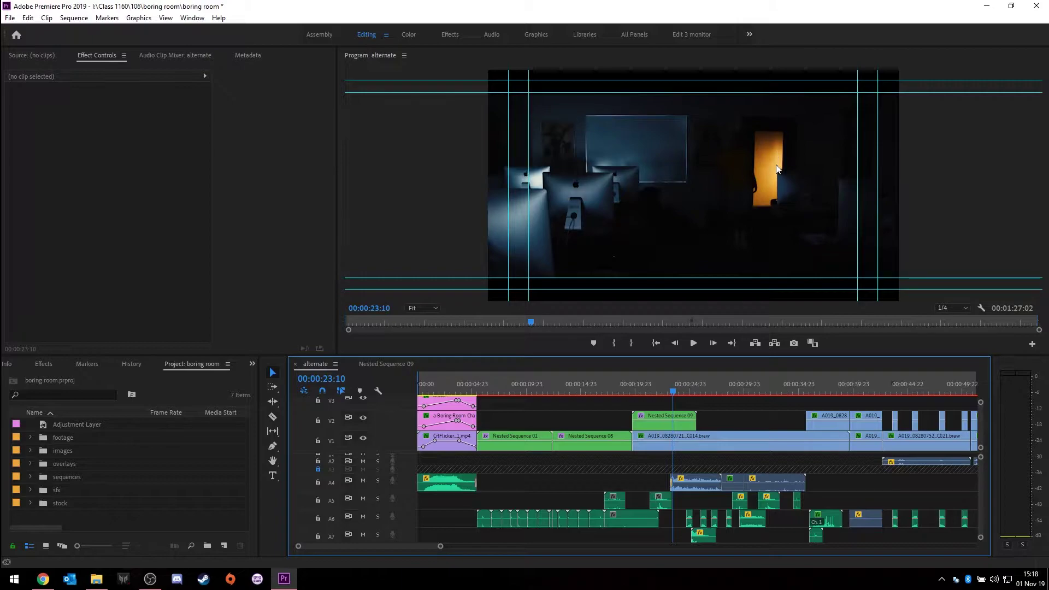
click(422, 308)
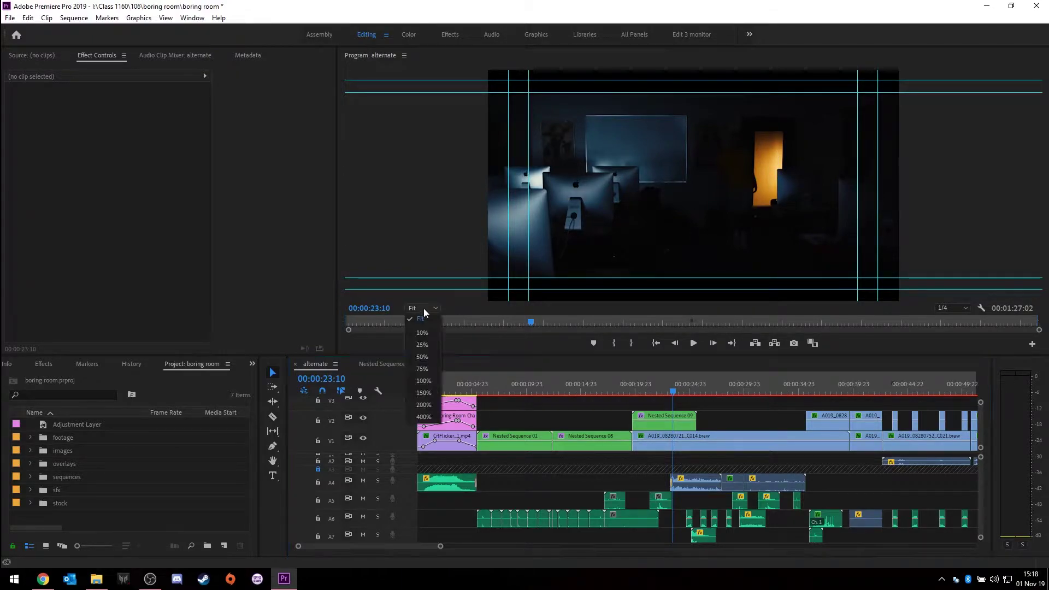
click(432, 417)
drag(695, 297, 801, 274)
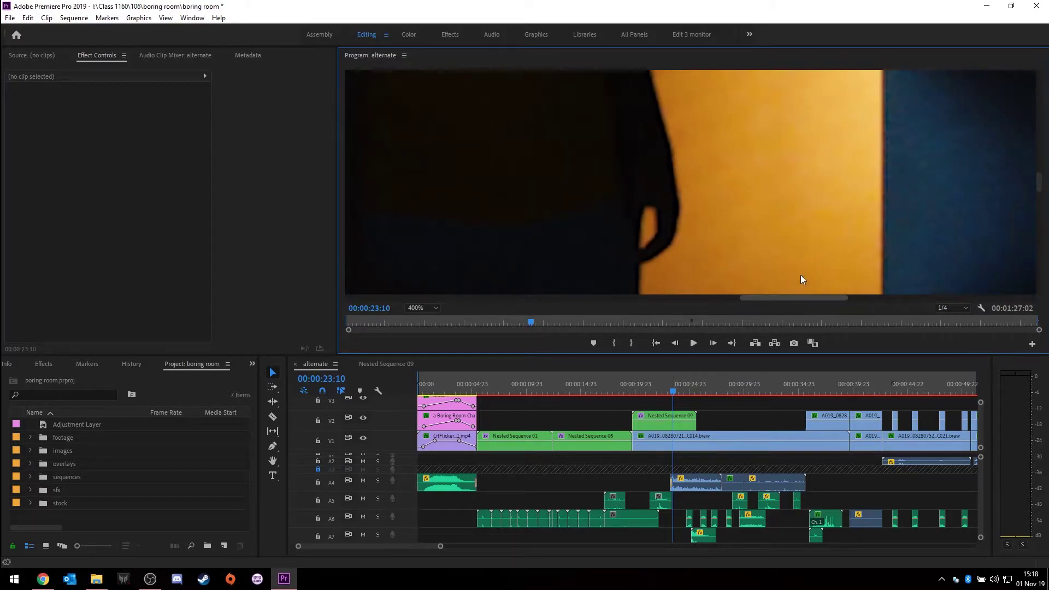
drag(1040, 174, 1041, 150)
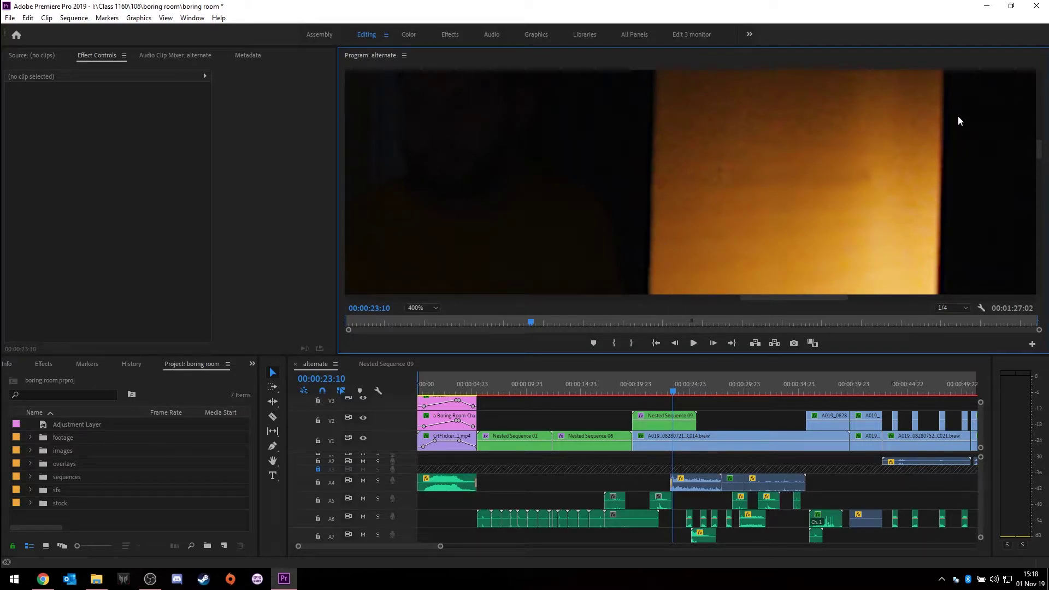
mouse_move(674, 390)
mouse_down()
mouse_move(647, 398)
mouse_move(686, 391)
mouse_up()
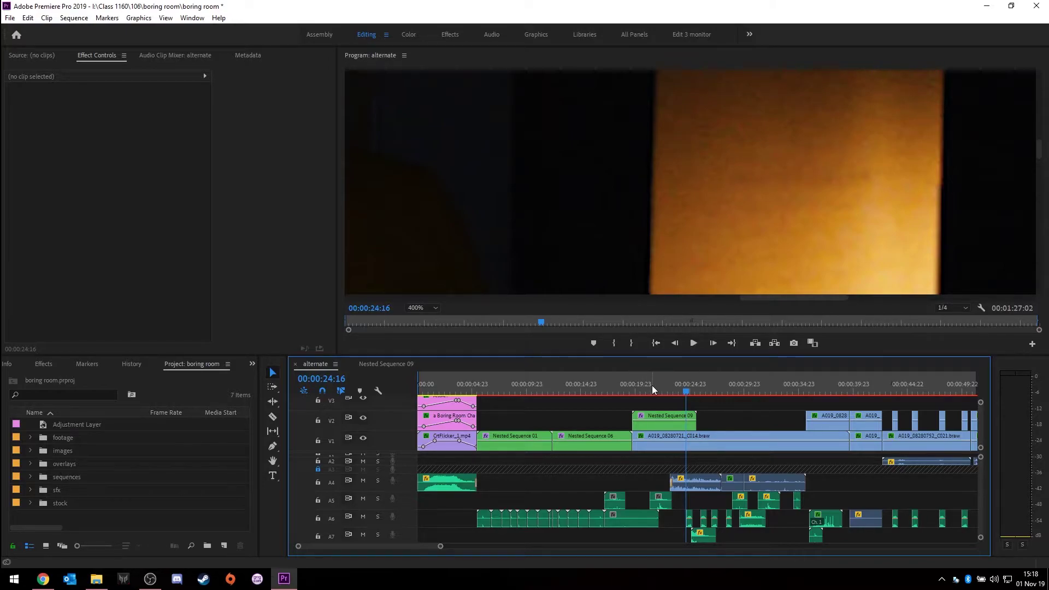
Reopen Nested Sequence 09 and view the whole frame at 00:00:04:20 with the preview zoom set to Fit.
click(386, 363)
drag(725, 388, 739, 387)
click(423, 309)
click(425, 320)
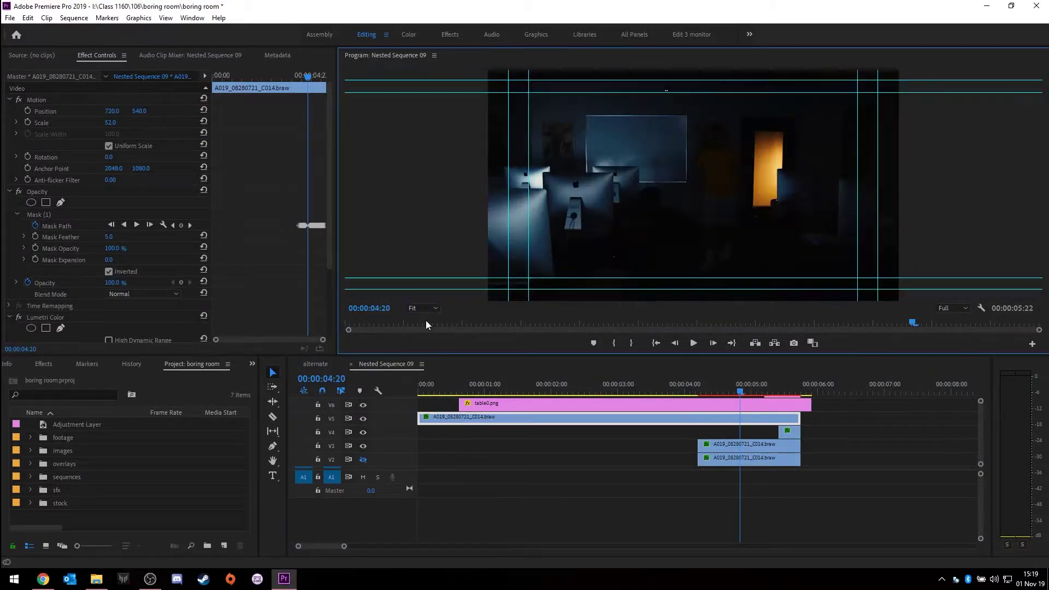
Examine the opening frames of the V3 clip around 00:00:04:07 and review its Noise and Gaussian Blur effect settings.
click(742, 446)
click(703, 390)
key(Right)
key(Right)
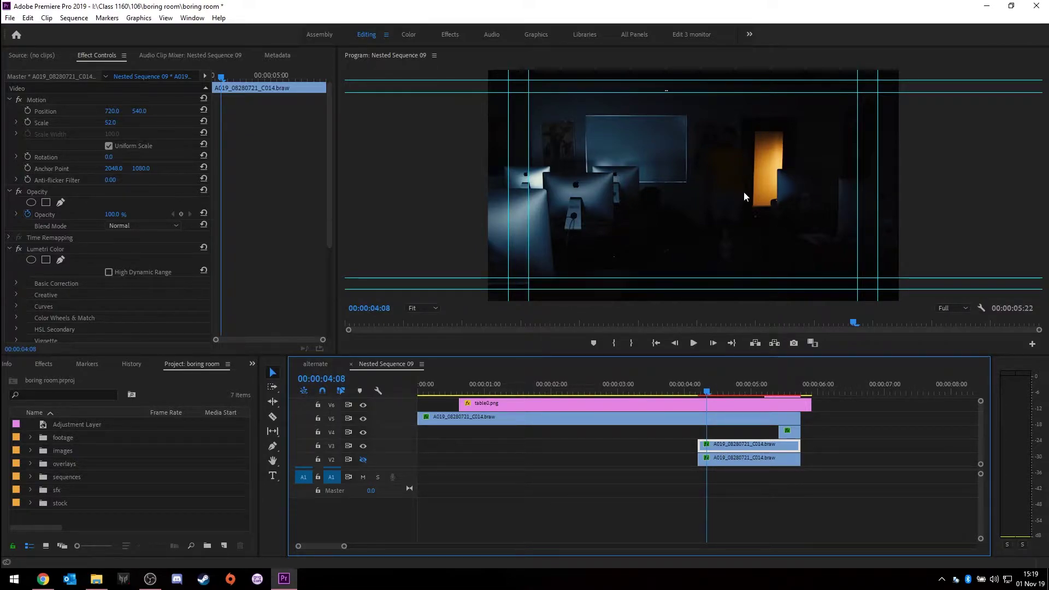
drag(708, 391, 702, 395)
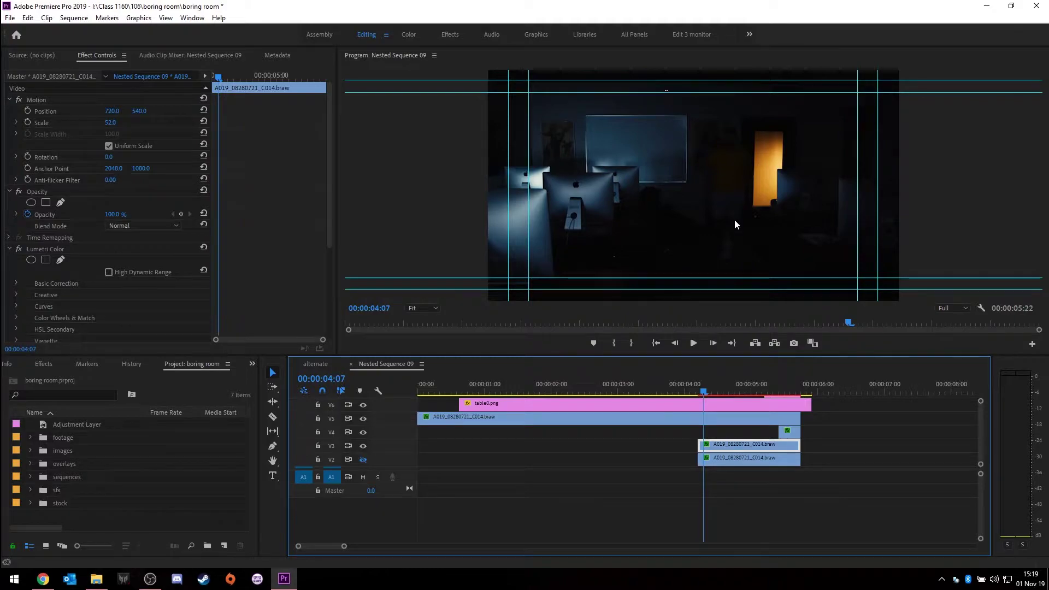
scroll(162, 270, down, 3)
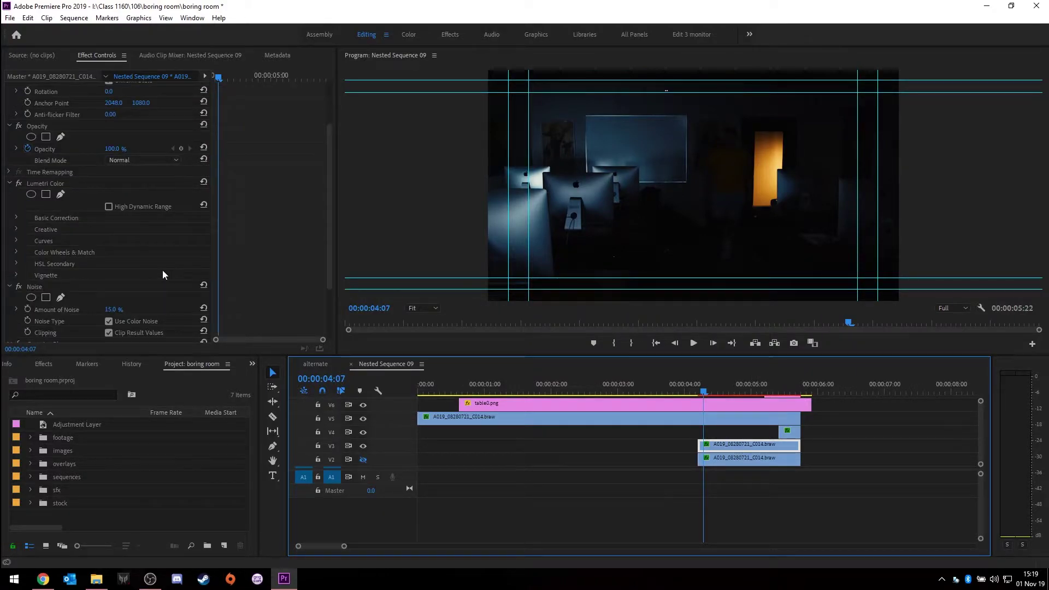
scroll(162, 271, down, 1)
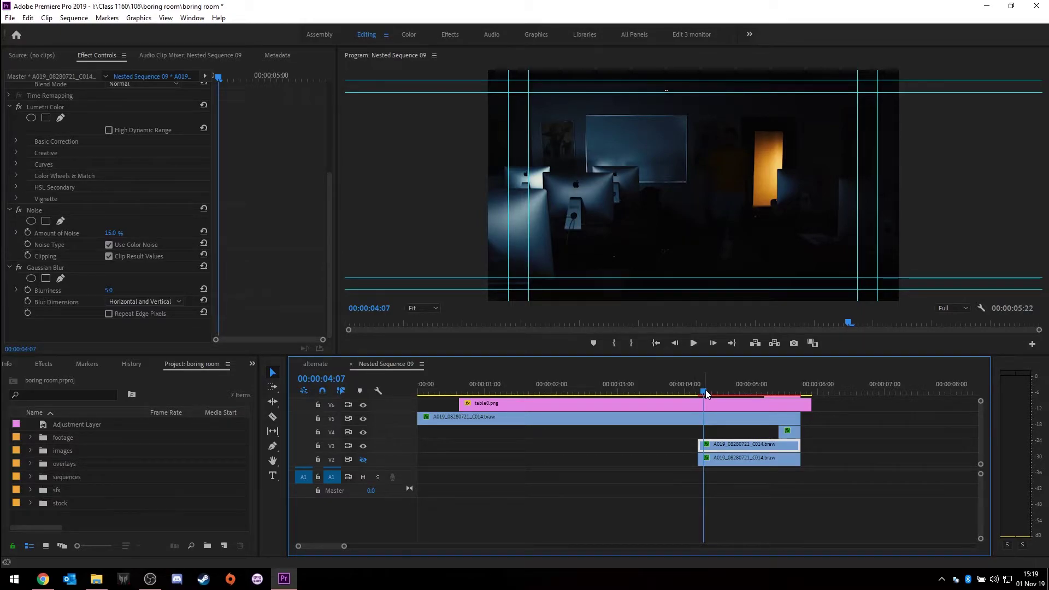
Inspect the doorway at 200% preview zoom on the frame at 00:00:04:20.
click(423, 307)
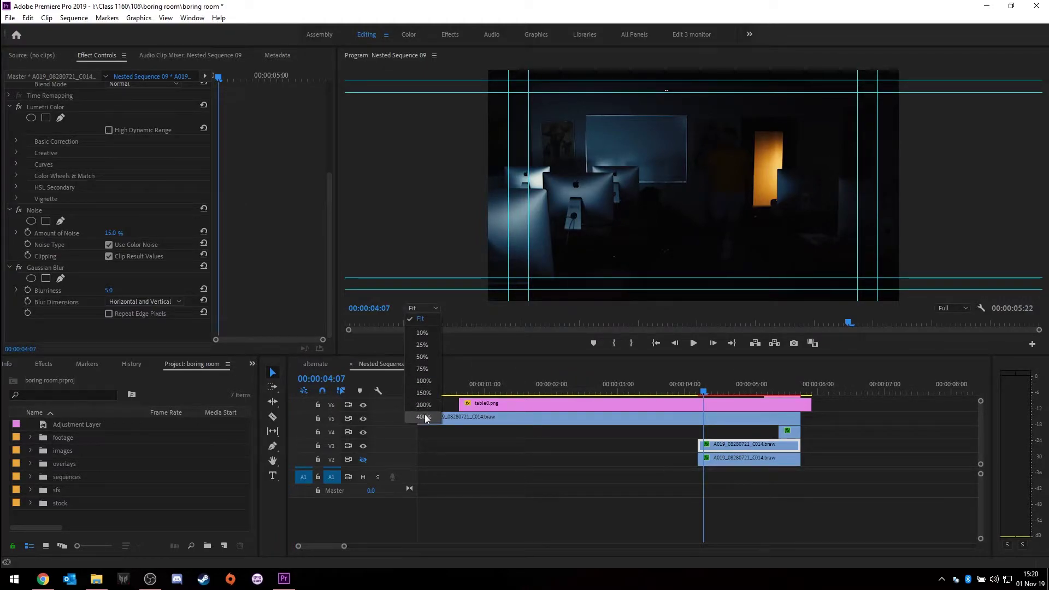
click(423, 404)
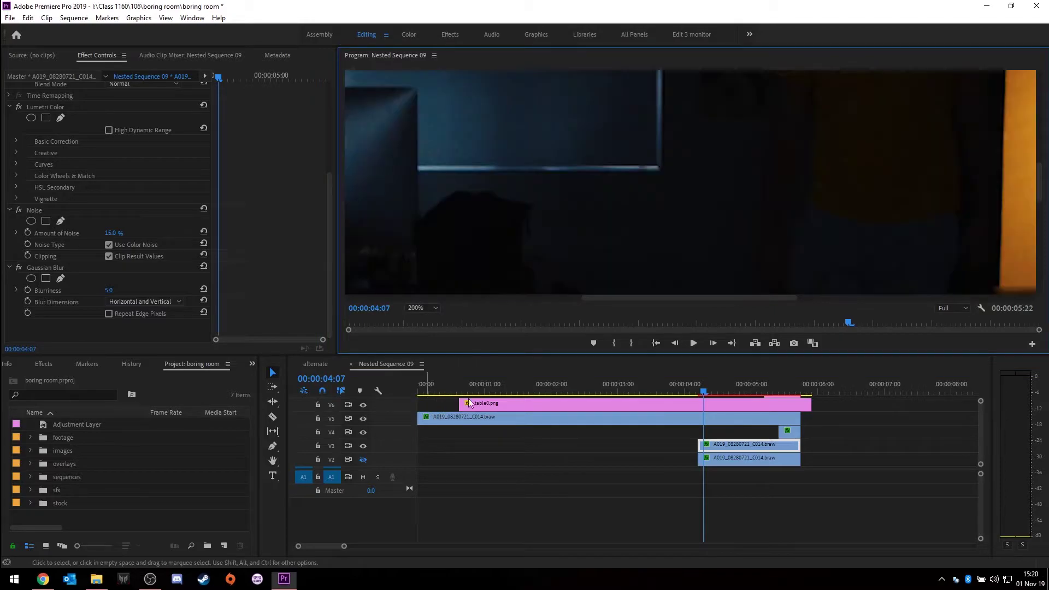
scroll(864, 286, right, 5)
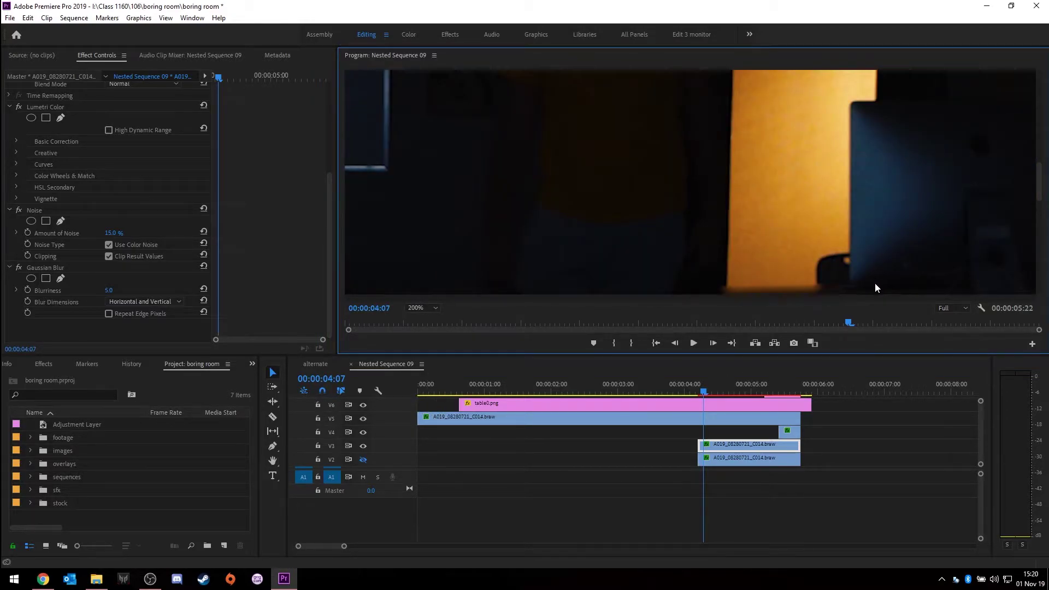
scroll(1040, 185, up, 2)
click(739, 384)
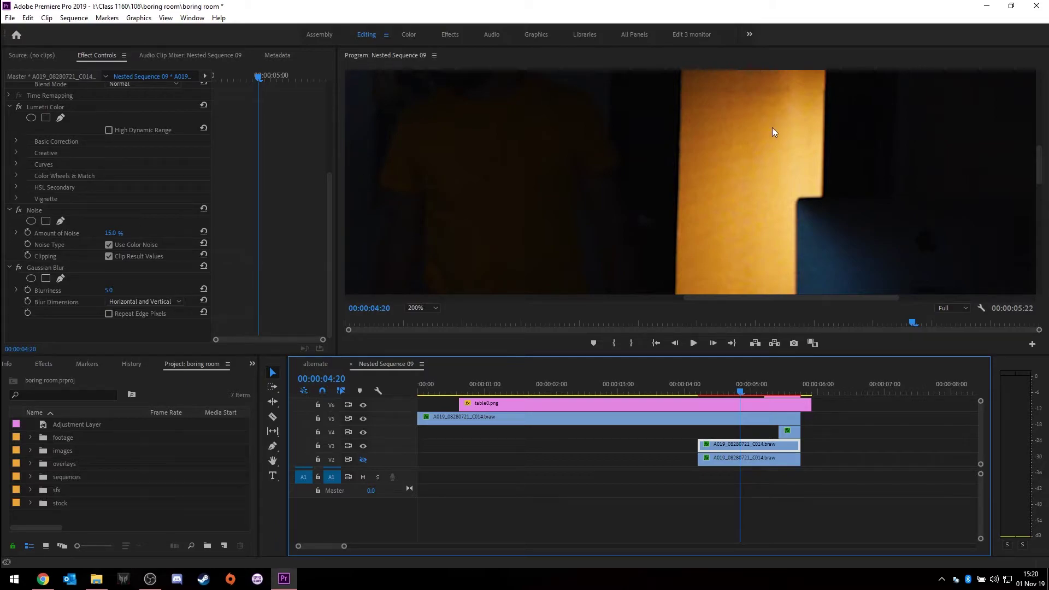
click(1039, 170)
drag(1039, 170, 1038, 158)
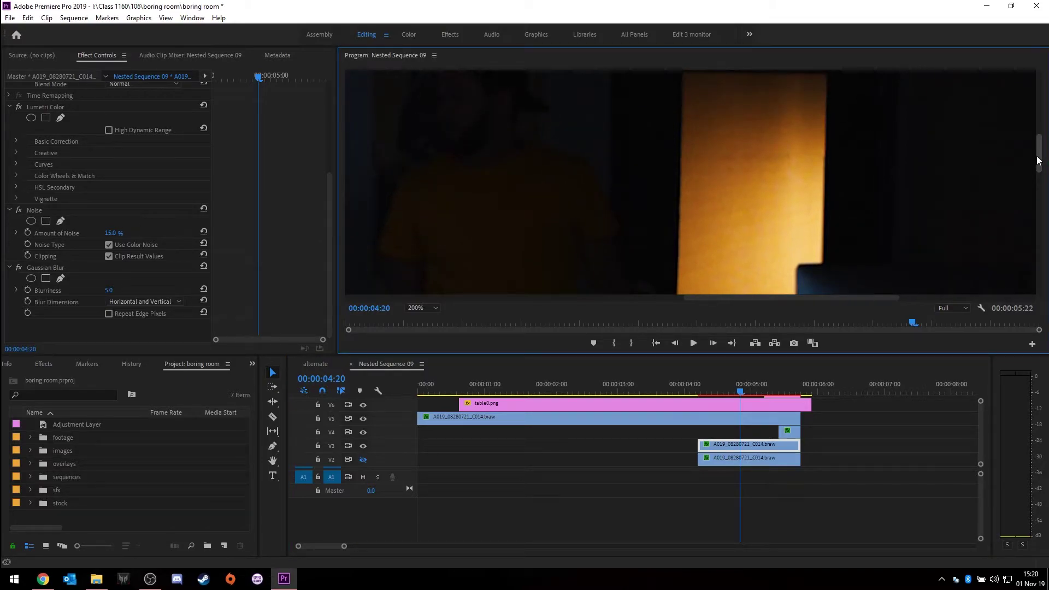
Compare the V3 clip with its Noise effect off and on, and view the doorway at 00:00:05:10.
click(18, 213)
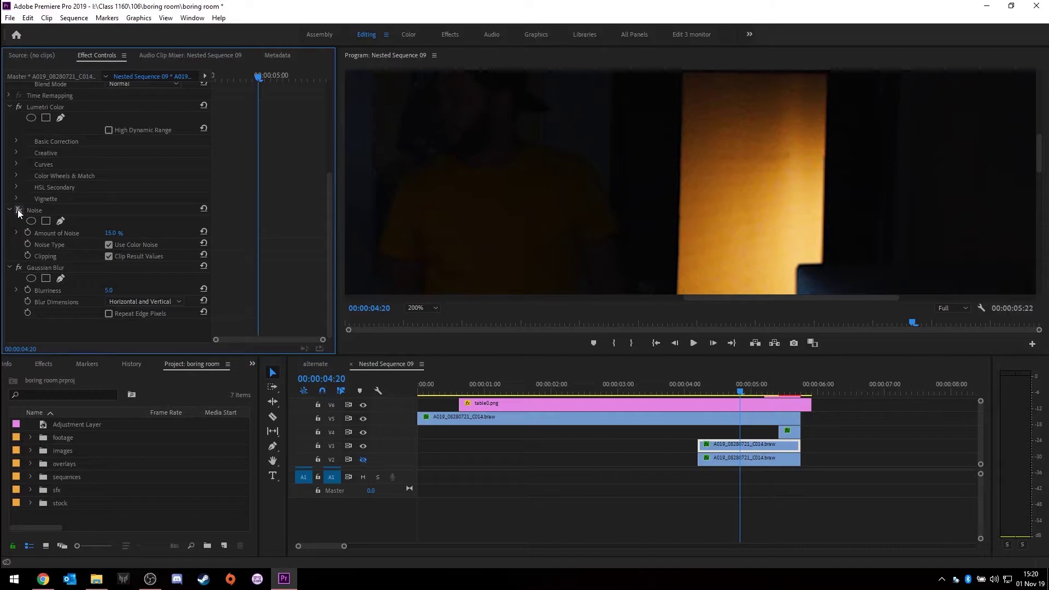
click(18, 212)
click(18, 212)
click(18, 211)
drag(742, 390, 778, 391)
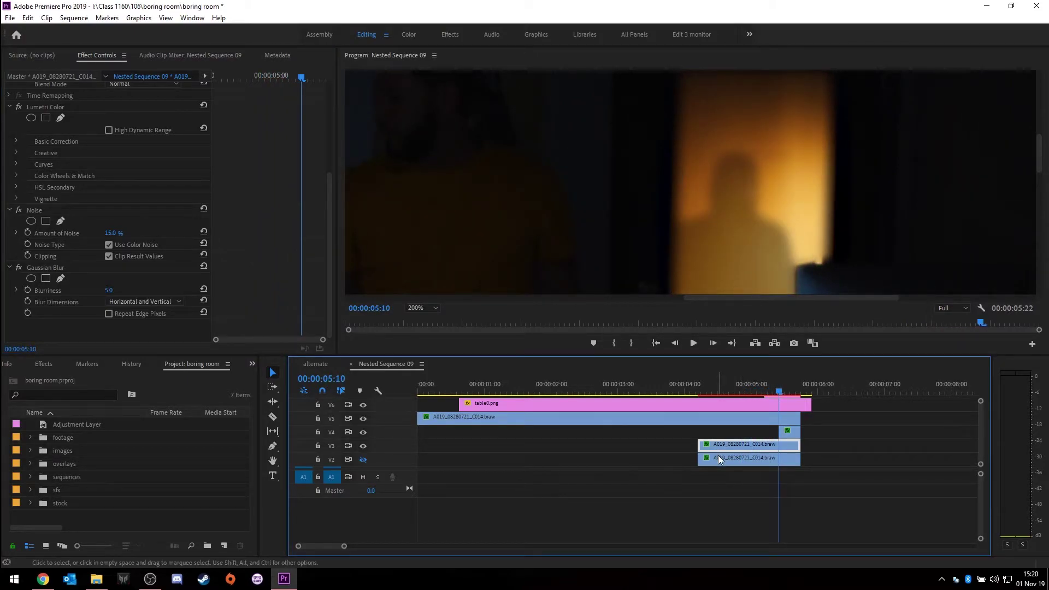
Scrub Nested Sequence 09 to 00:00:05:18, and view the alternate sequence at 00:00:27:07 with the preview zoom set to Fit.
drag(778, 392, 801, 403)
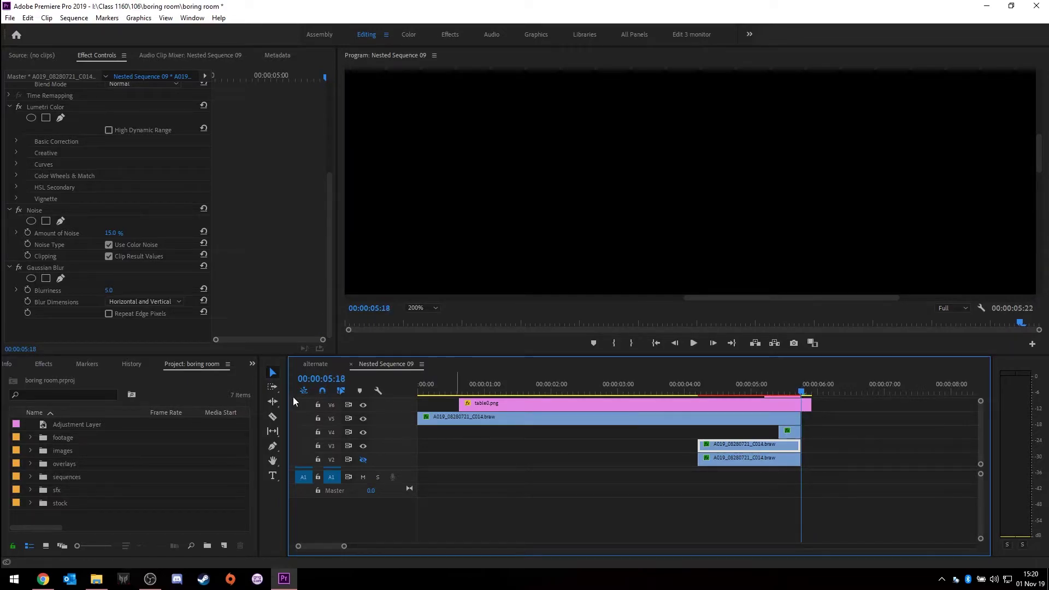
click(312, 368)
drag(677, 394, 710, 394)
click(427, 307)
click(428, 317)
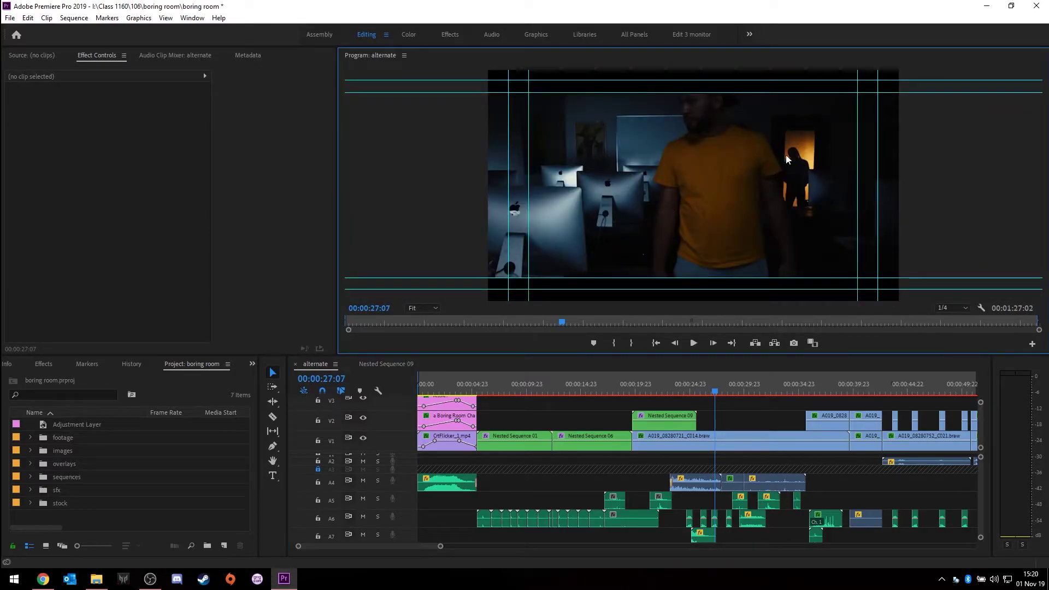
Reopen Nested Sequence 09 and view the whole frame at 00:00:05:00.
click(375, 364)
scroll(979, 434, up, 2)
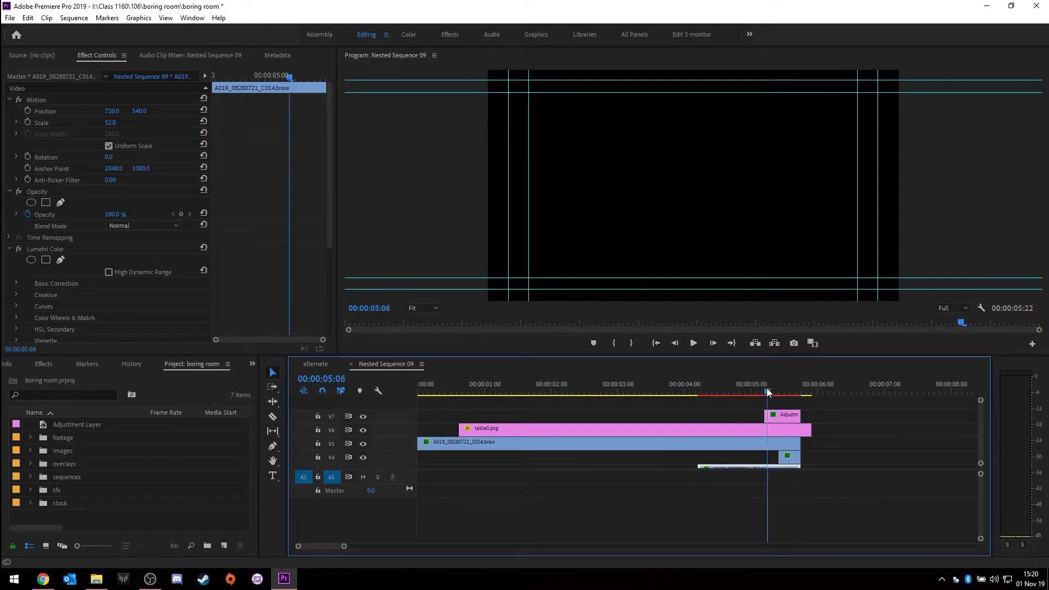
drag(768, 388, 751, 389)
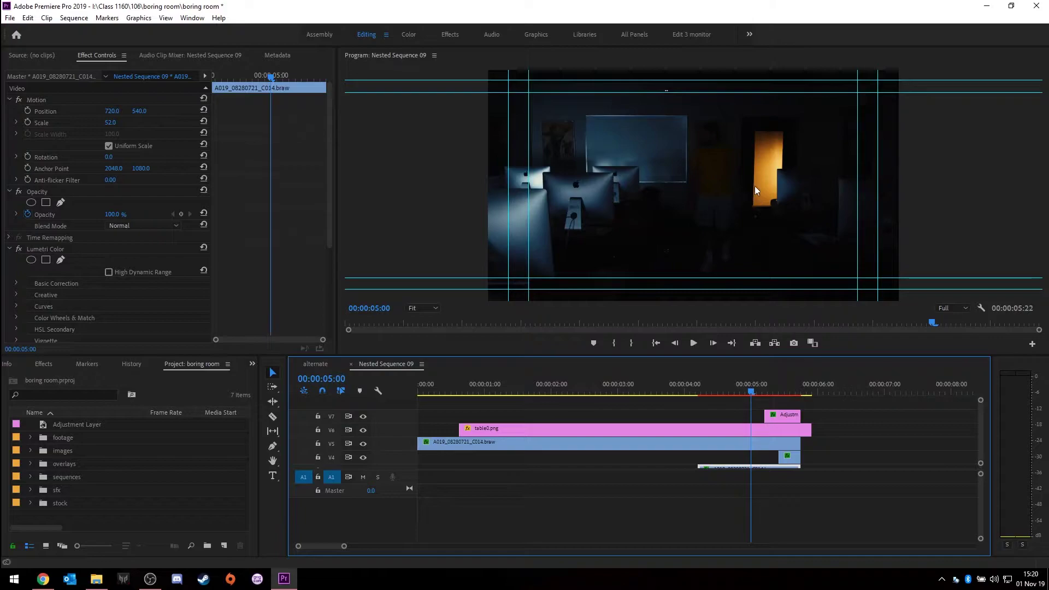
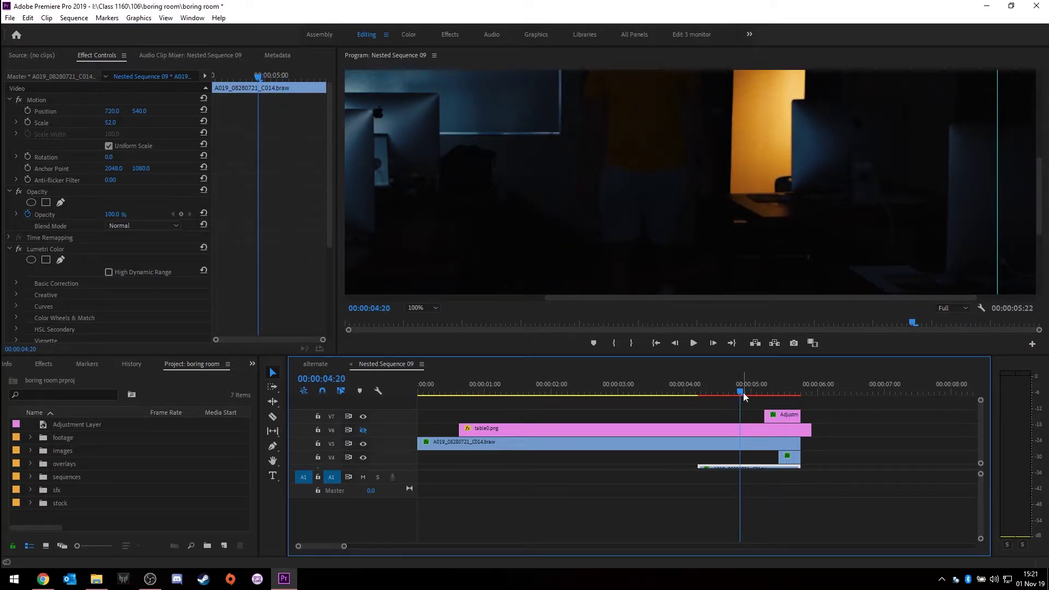
Compare the doorway between 00:00:05:07 and 00:00:05:10 with the V6 table overlay hidden.
drag(742, 392, 781, 391)
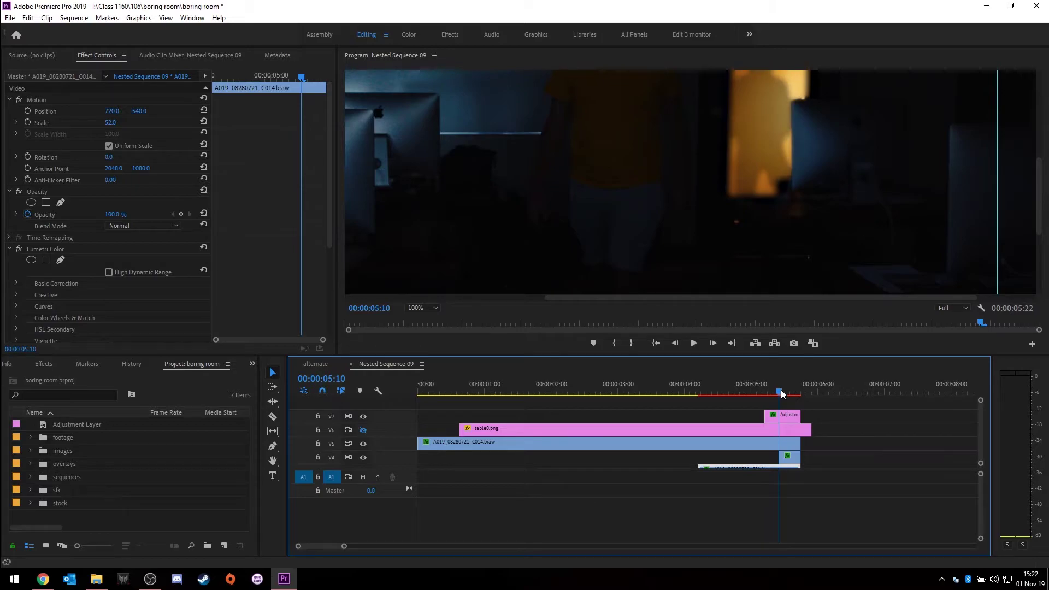
mouse_move(781, 391)
mouse_down()
mouse_move(760, 391)
mouse_move(772, 392)
mouse_up()
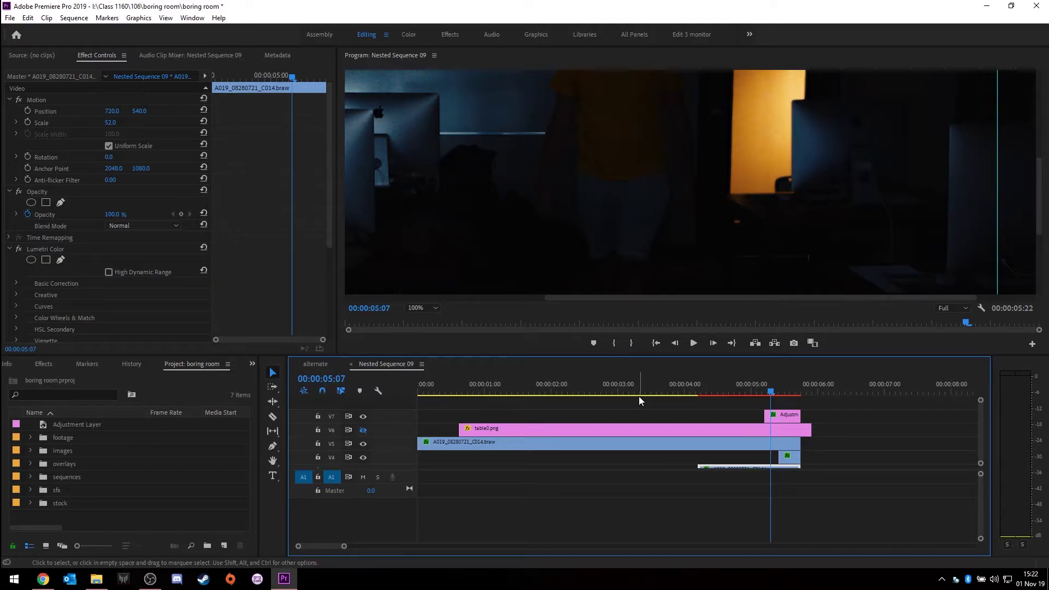
mouse_move(771, 391)
mouse_down()
mouse_move(785, 391)
mouse_move(777, 391)
mouse_up()
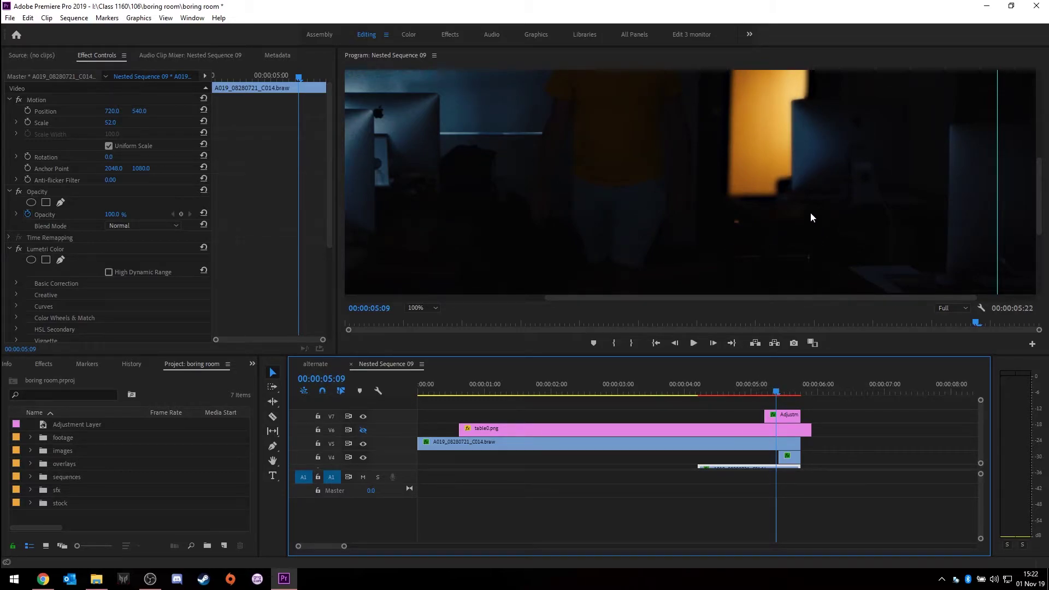
Make the V6 table overlay visible again and view the doorway at 00:00:02:16.
click(362, 430)
drag(772, 390, 596, 445)
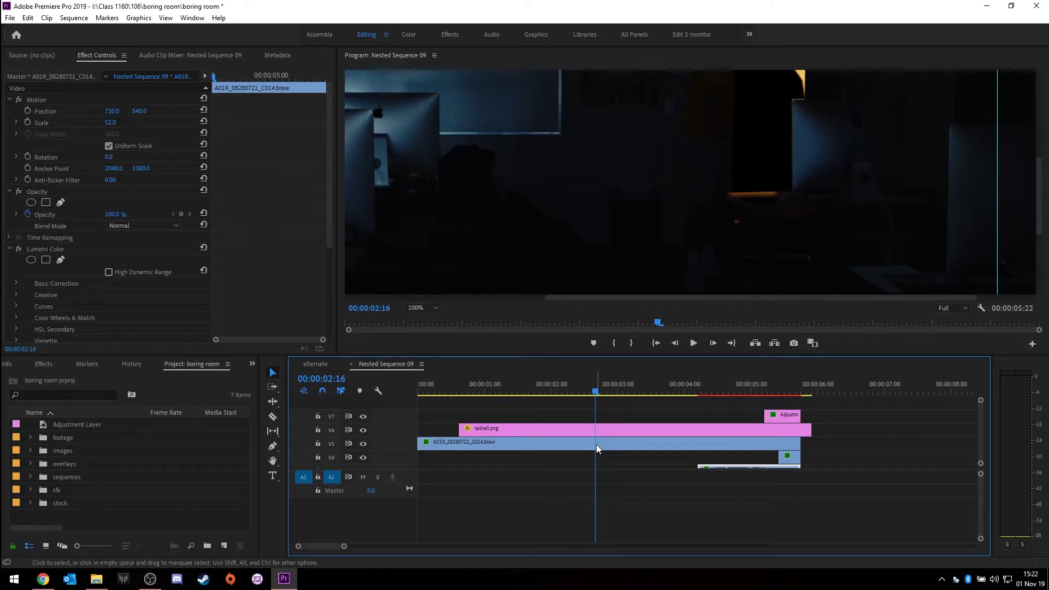
scroll(780, 444, down, 2)
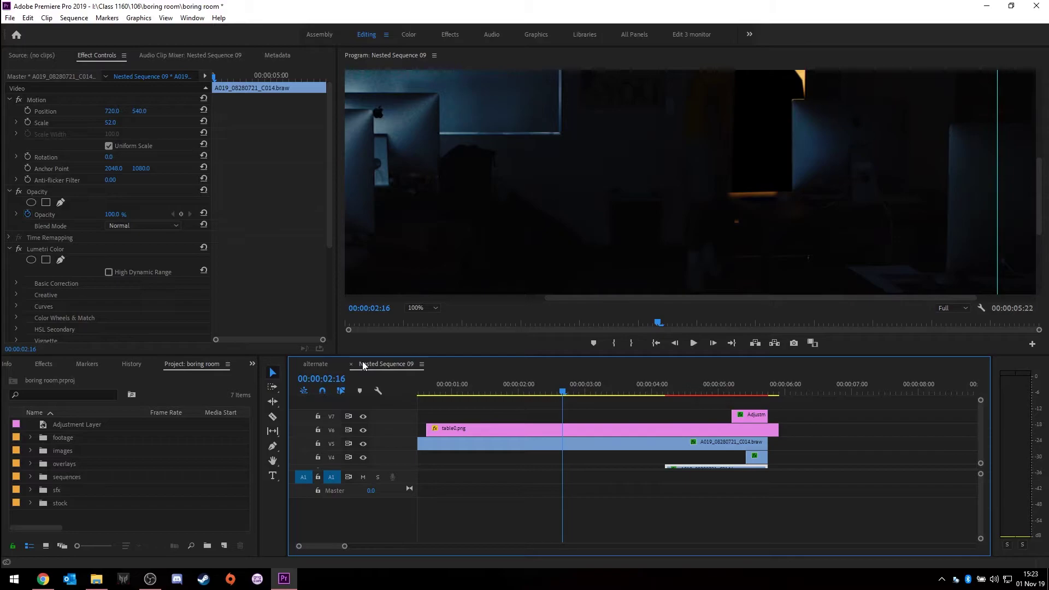
Open the alternate sequence and view the whole frame at 00:00:43:14 with the preview zoom set to Fit.
click(316, 364)
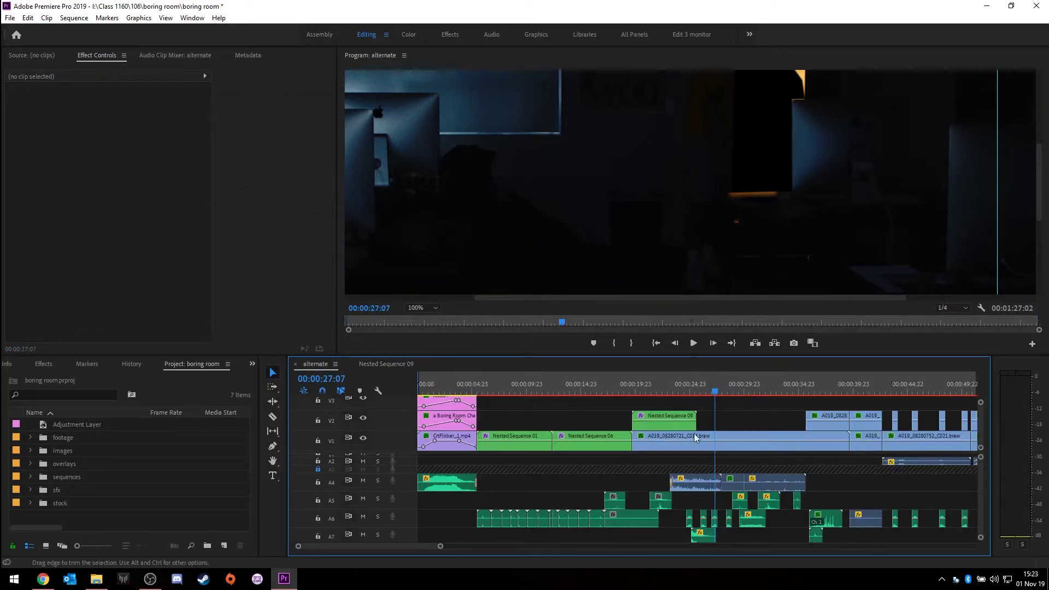
mouse_move(418, 547)
mouse_down()
mouse_move(457, 549)
mouse_move(405, 545)
mouse_up()
click(619, 389)
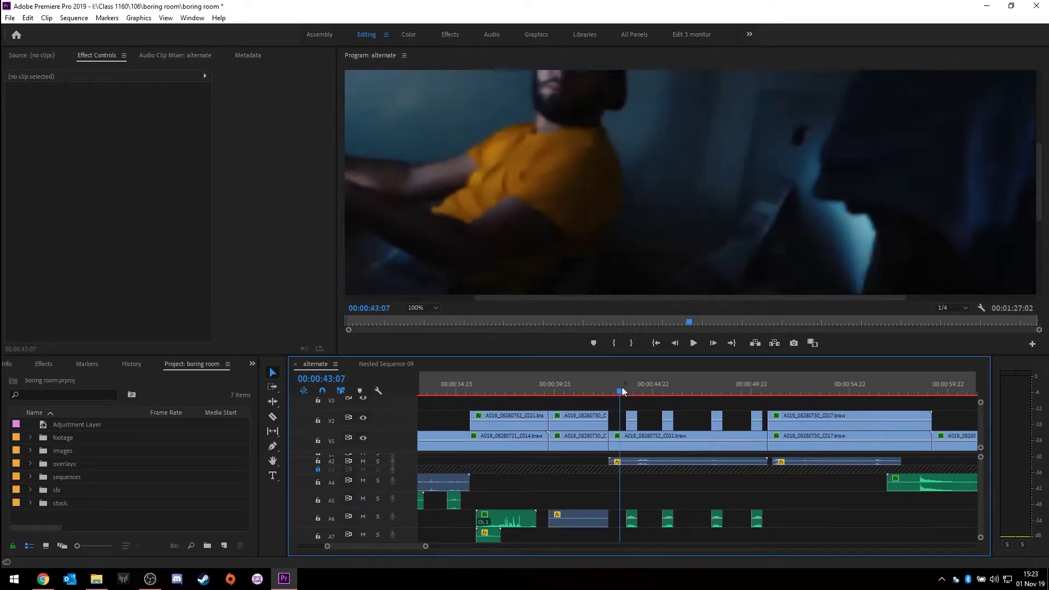
drag(622, 388, 626, 391)
click(422, 308)
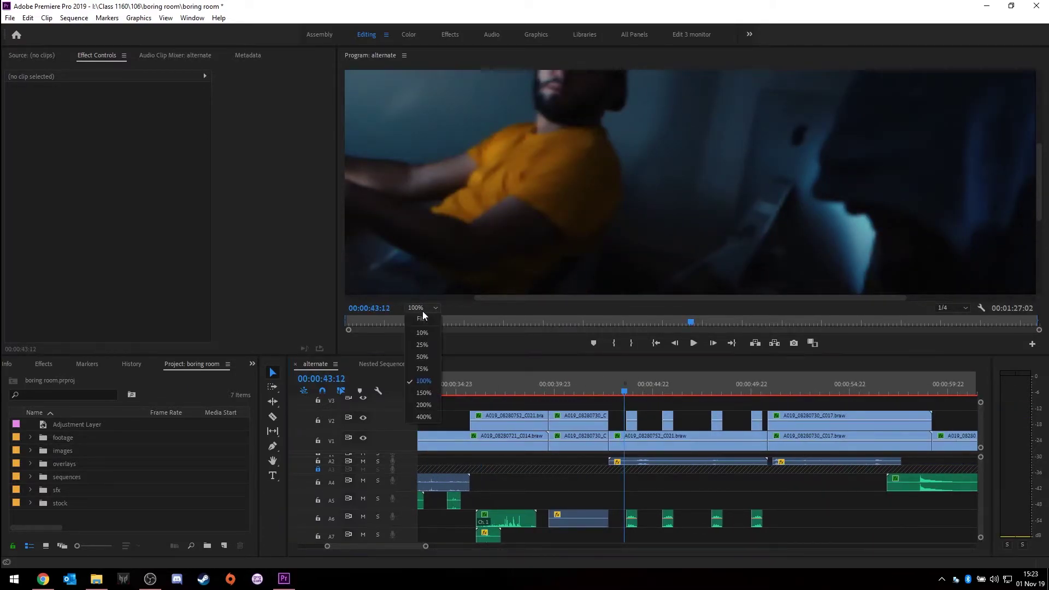
click(421, 316)
mouse_move(625, 391)
mouse_down()
mouse_move(760, 383)
mouse_move(624, 409)
mouse_up()
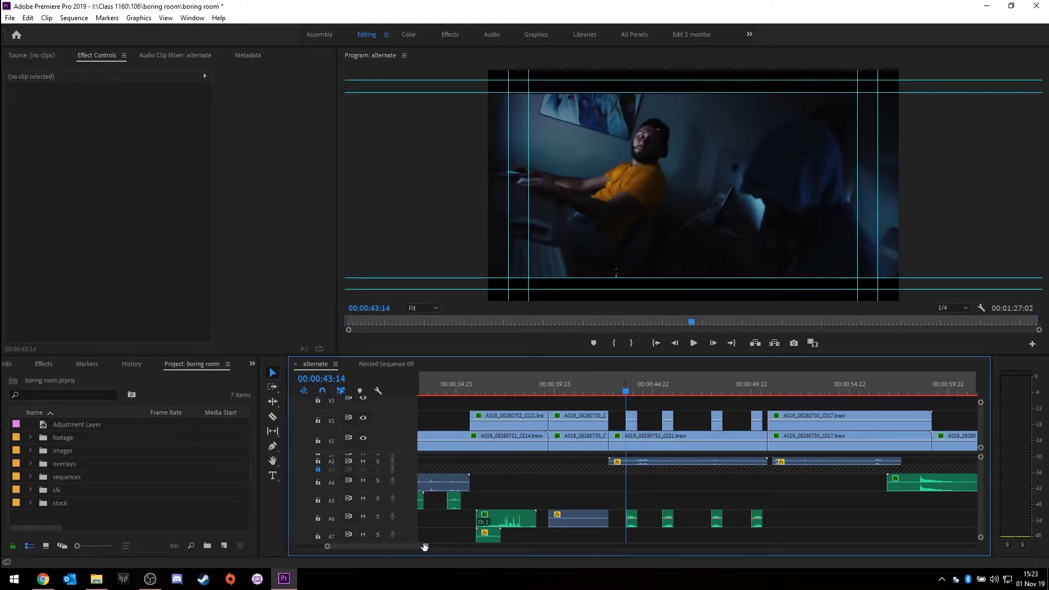
Examine the hooded figure across the first short V2 clip, from 00:00:43:14 to 00:00:44:05.
drag(424, 546, 359, 549)
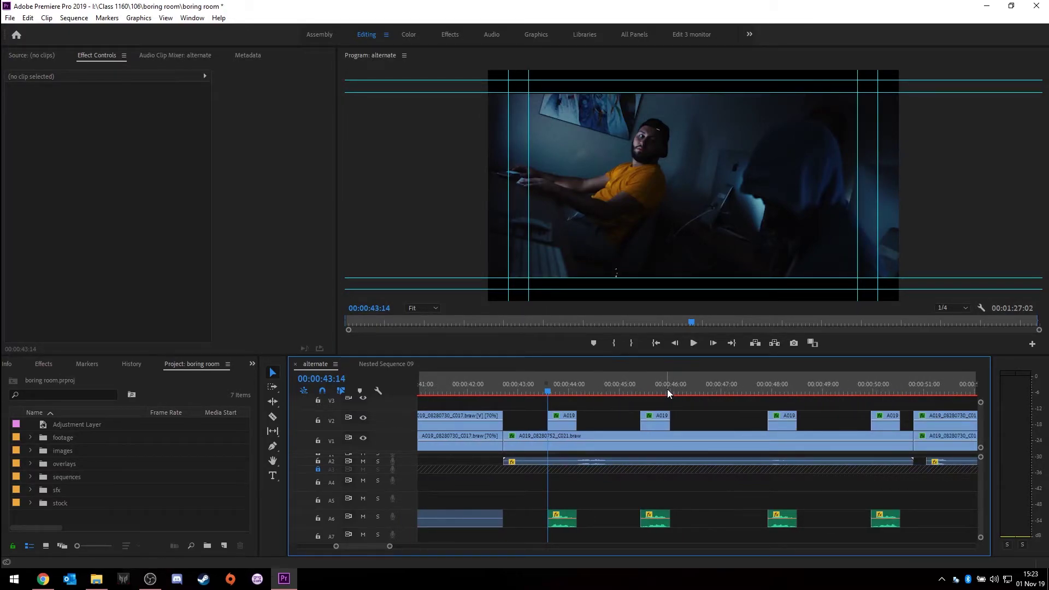
click(549, 389)
drag(549, 388, 563, 395)
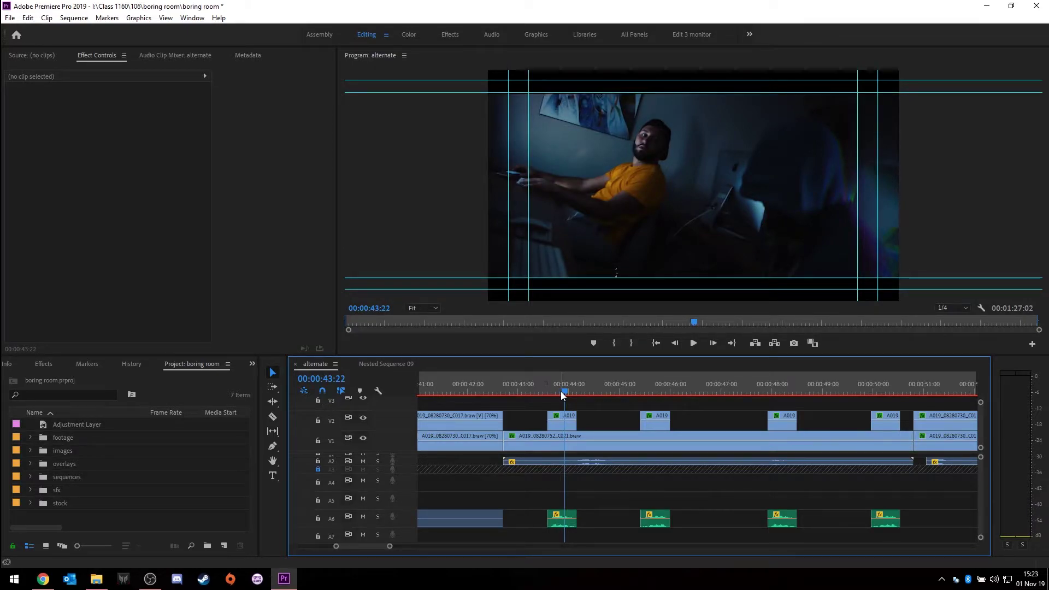
drag(555, 390, 579, 394)
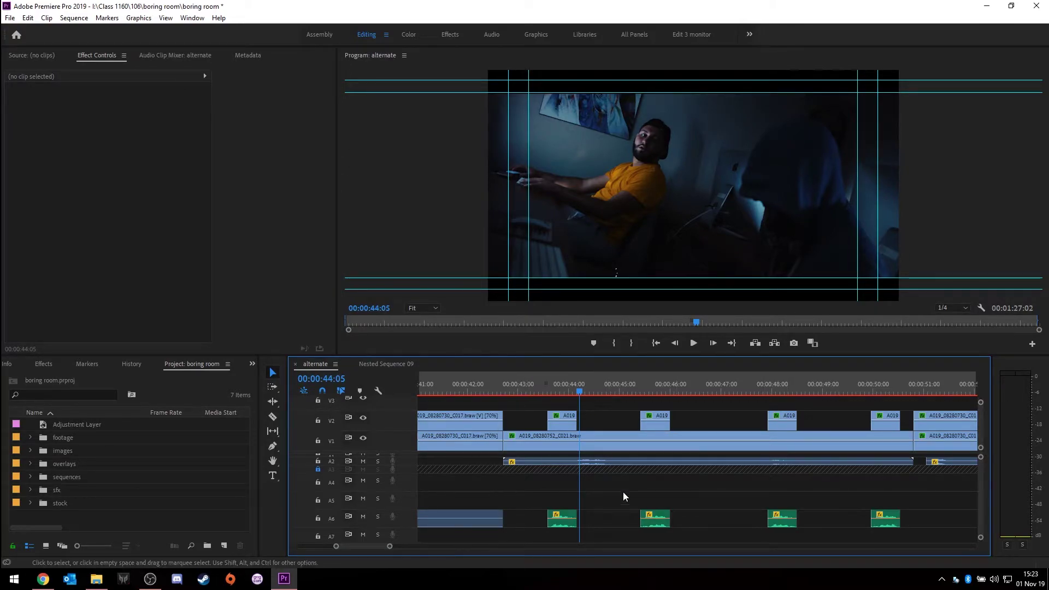
mouse_move(547, 384)
mouse_down()
mouse_move(565, 383)
mouse_move(552, 381)
mouse_up()
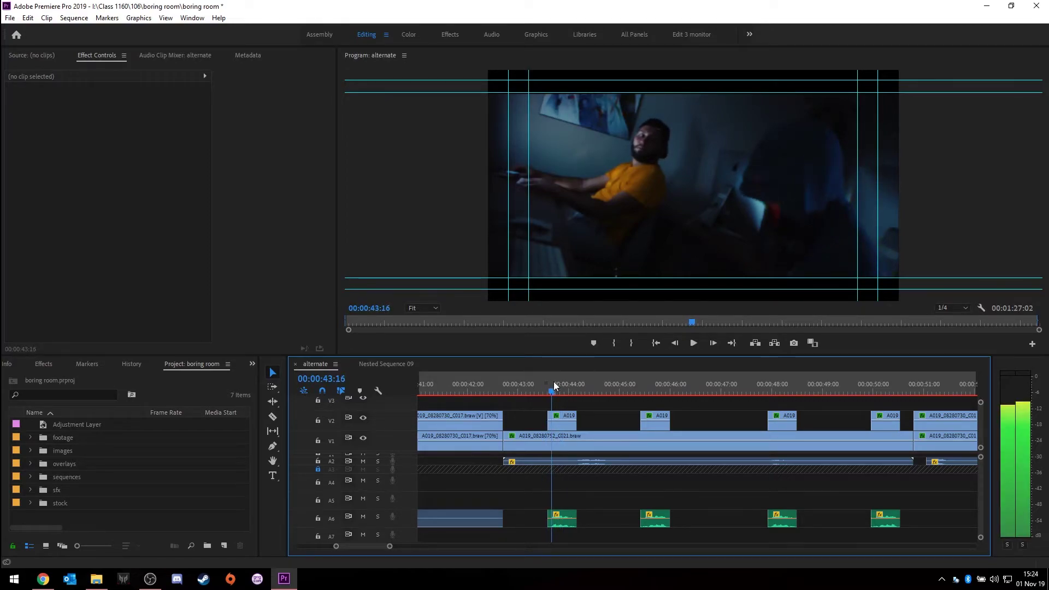
Hide the V2 track and check the shot from 00:00:43:07 up to the start of the first short V2 clip.
click(364, 417)
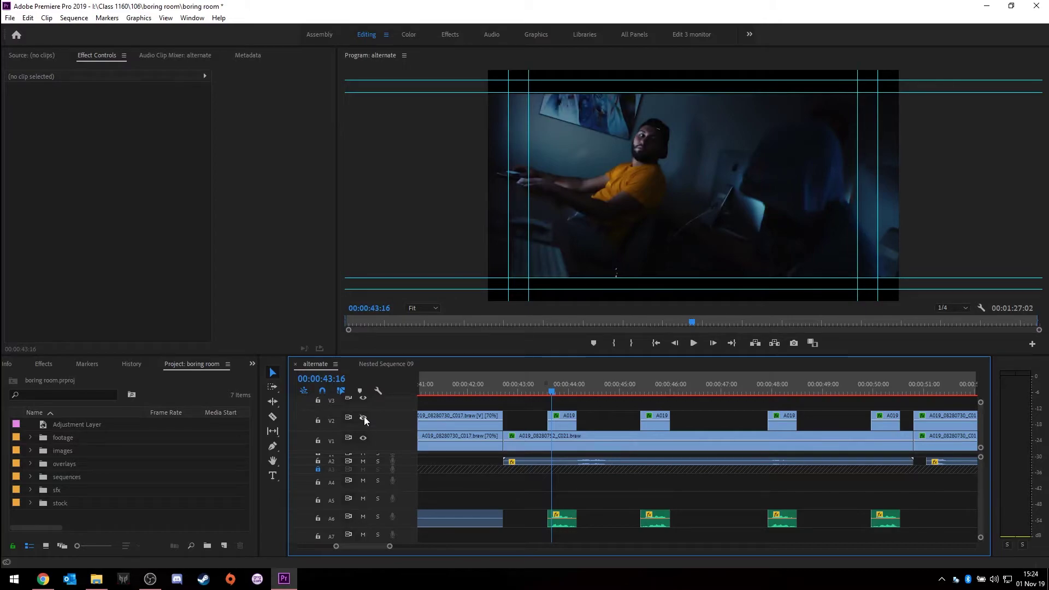
click(535, 393)
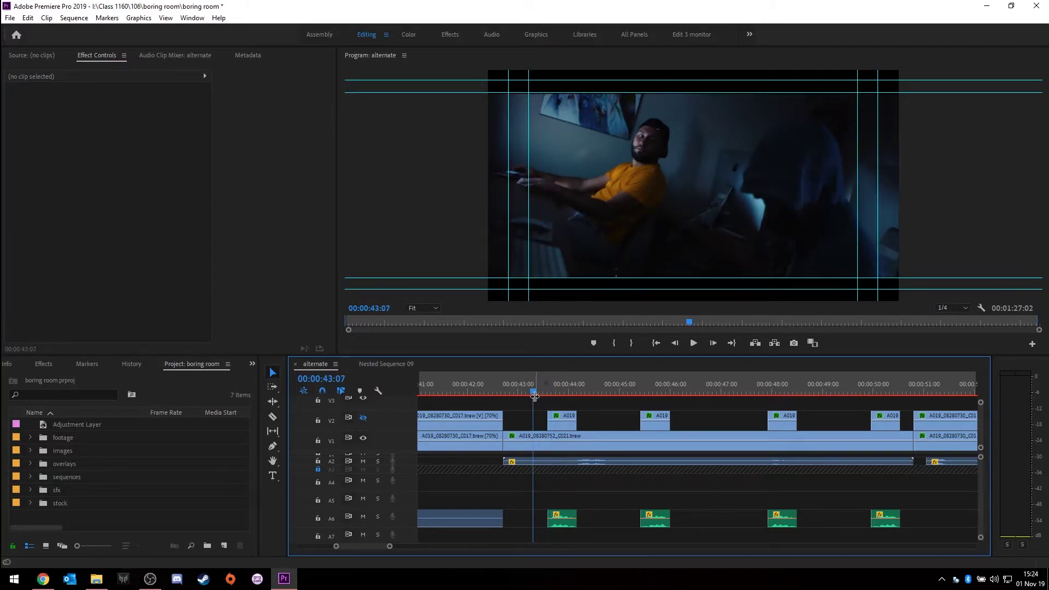
mouse_move(534, 396)
mouse_down()
mouse_move(781, 394)
mouse_move(867, 410)
mouse_move(883, 429)
mouse_move(900, 423)
mouse_move(562, 407)
mouse_move(546, 389)
mouse_up()
Select the first short V2 clip and review its Grain Removal and VR Chromatic Aberrations (Optical Shake) settings at 00:00:43:14.
click(557, 425)
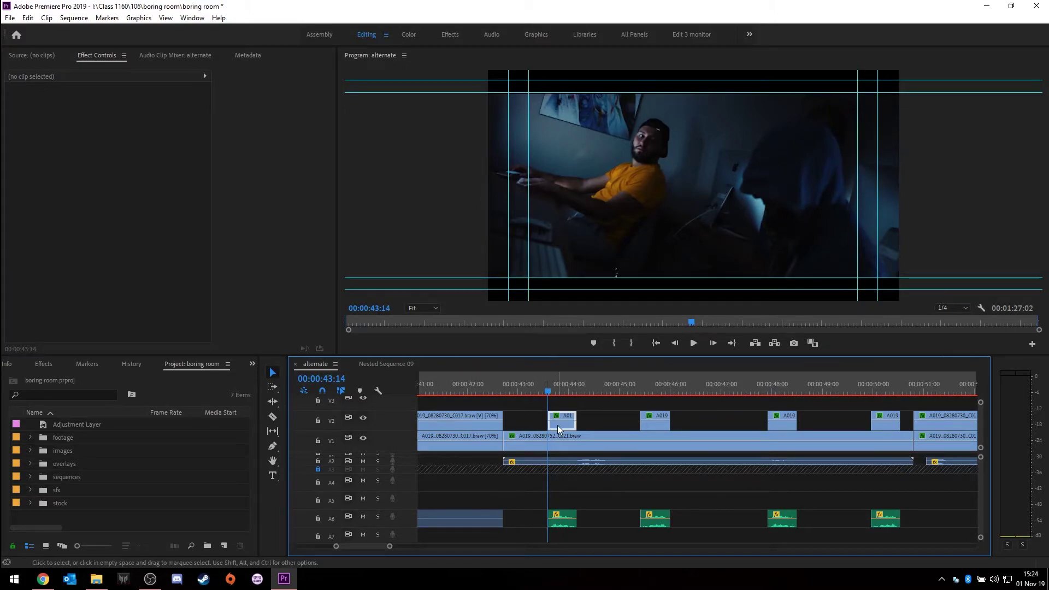
scroll(144, 256, down, 10)
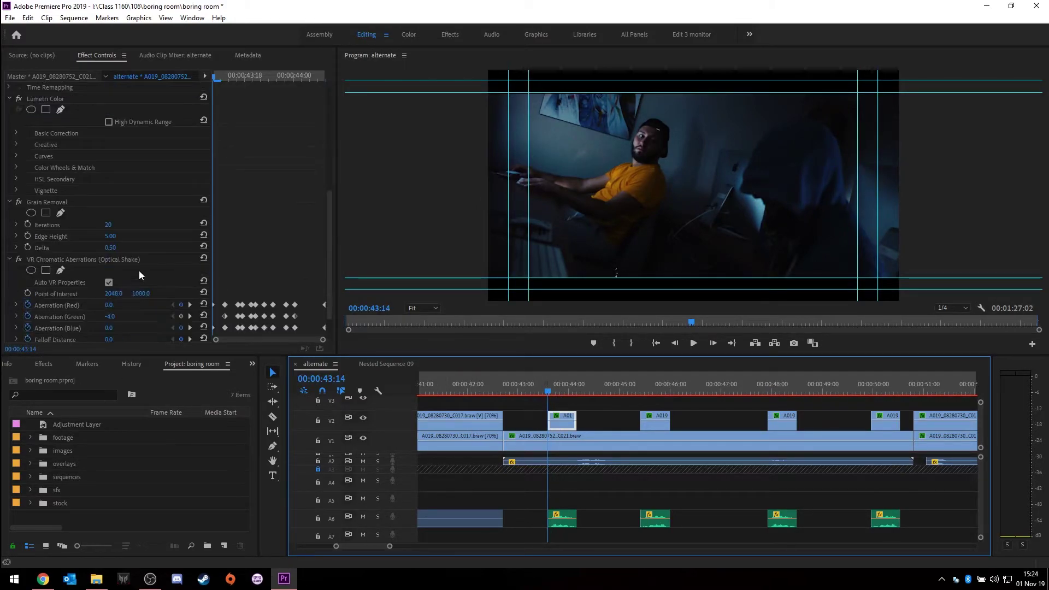
scroll(139, 274, down, 2)
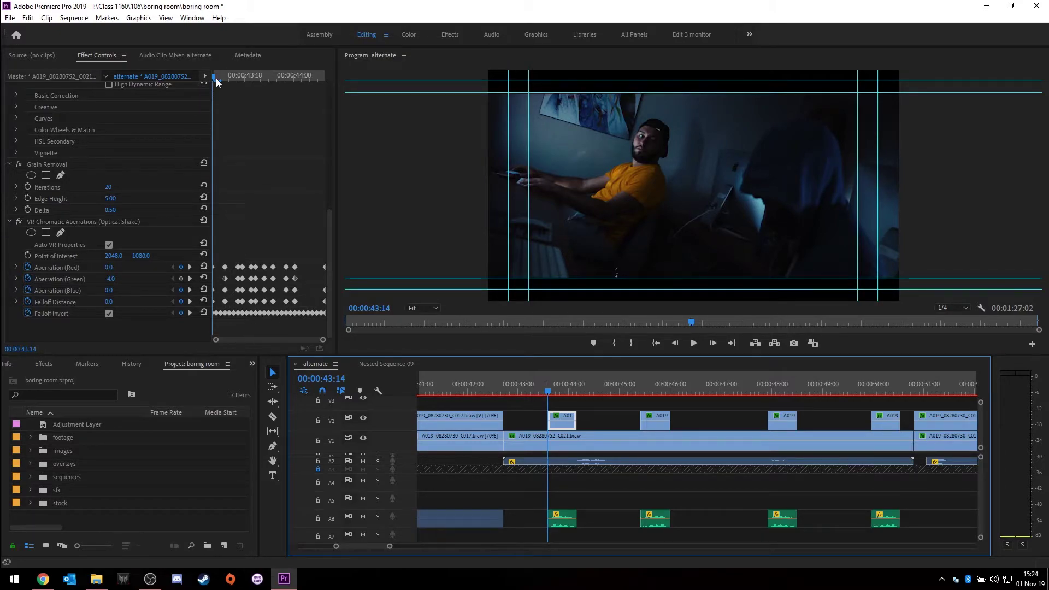
drag(215, 80, 205, 116)
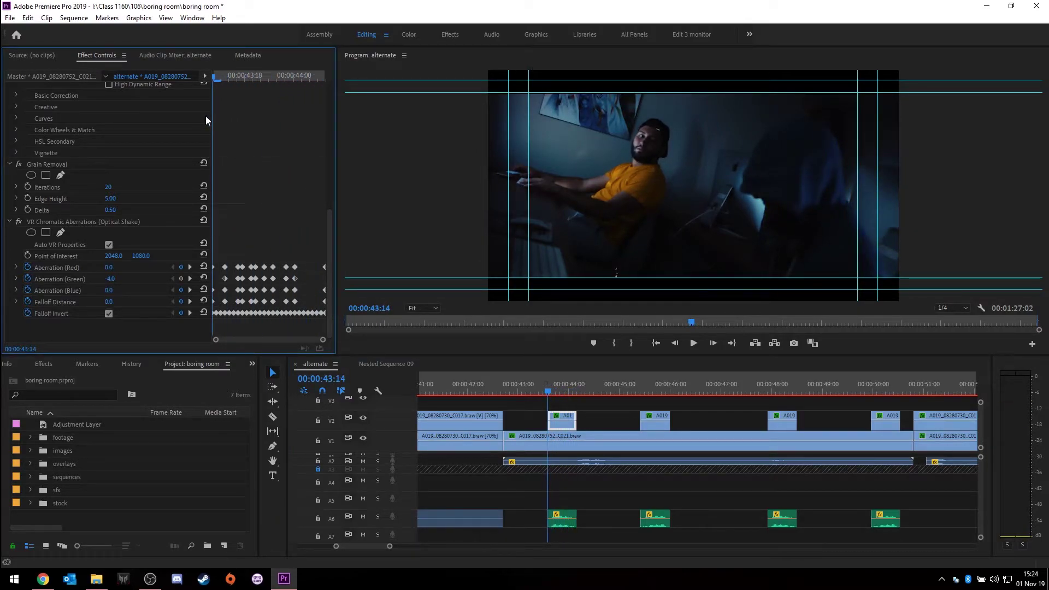
Locate the VR Chromatic Aberrations effect under Immersive Video in the "chroma" effect results.
click(54, 365)
scroll(84, 432, down, 4)
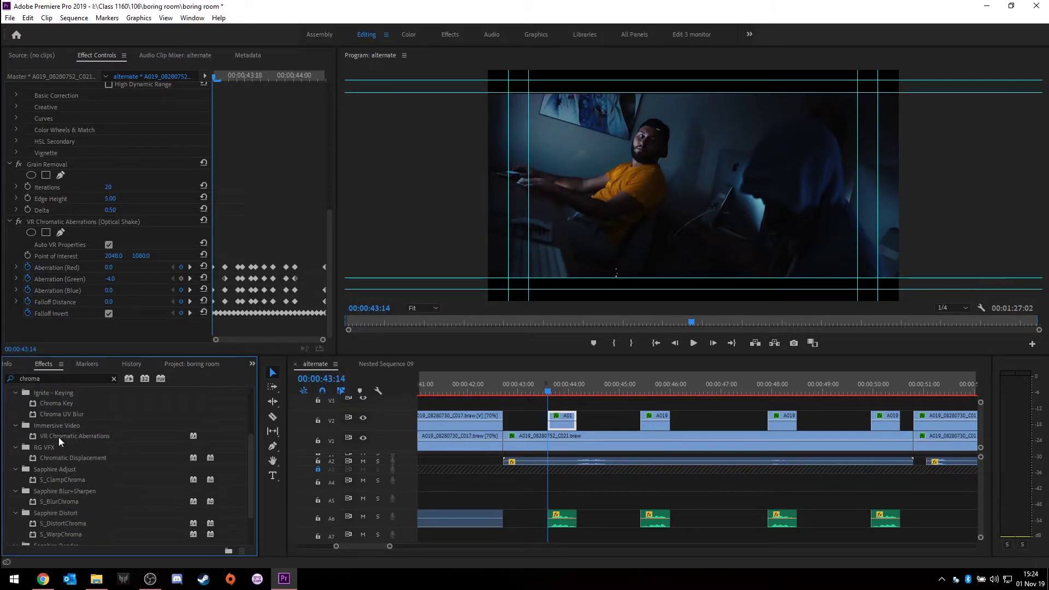
click(58, 436)
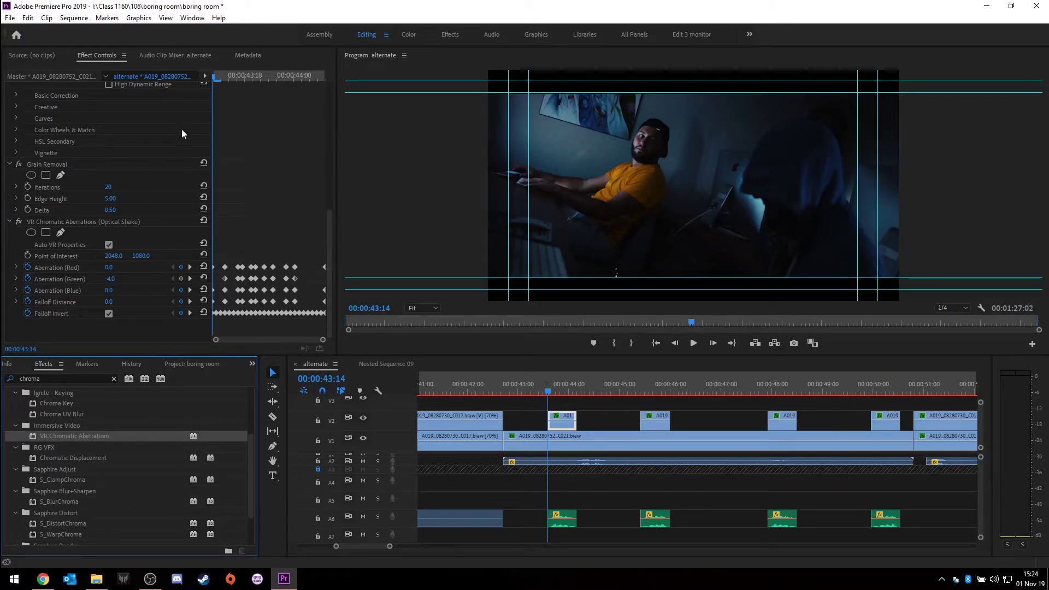
Examine the clip's keyframed red, green and blue aberration values between 00:00:43:14 and 00:00:43:20.
drag(217, 77, 238, 91)
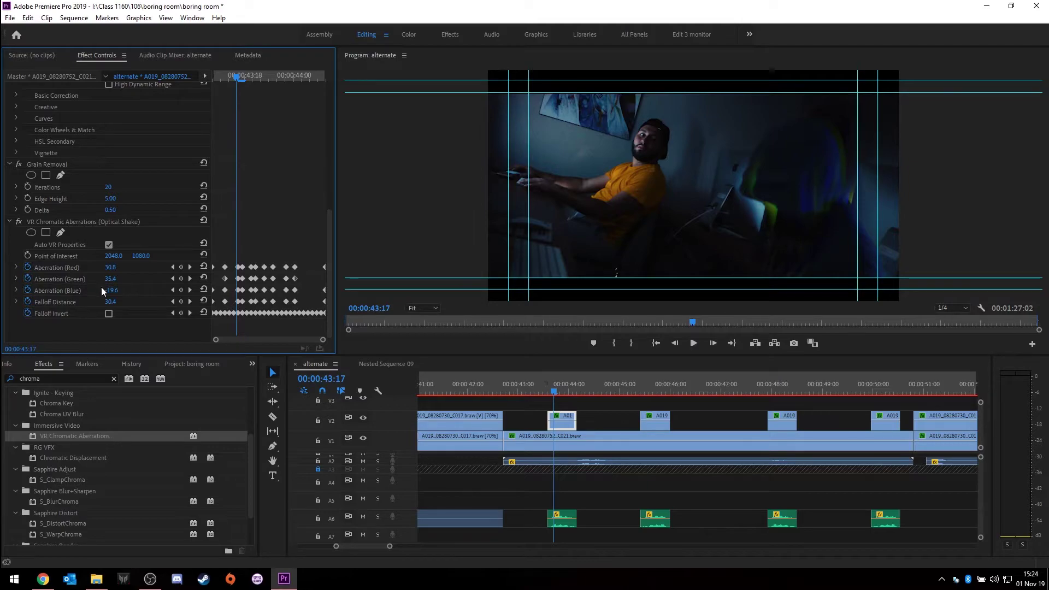
mouse_move(112, 280)
mouse_down()
mouse_move(182, 281)
mouse_move(92, 304)
mouse_move(240, 292)
mouse_move(82, 315)
mouse_move(214, 283)
mouse_move(211, 297)
mouse_move(121, 281)
mouse_up()
drag(240, 77, 202, 96)
drag(220, 91, 209, 126)
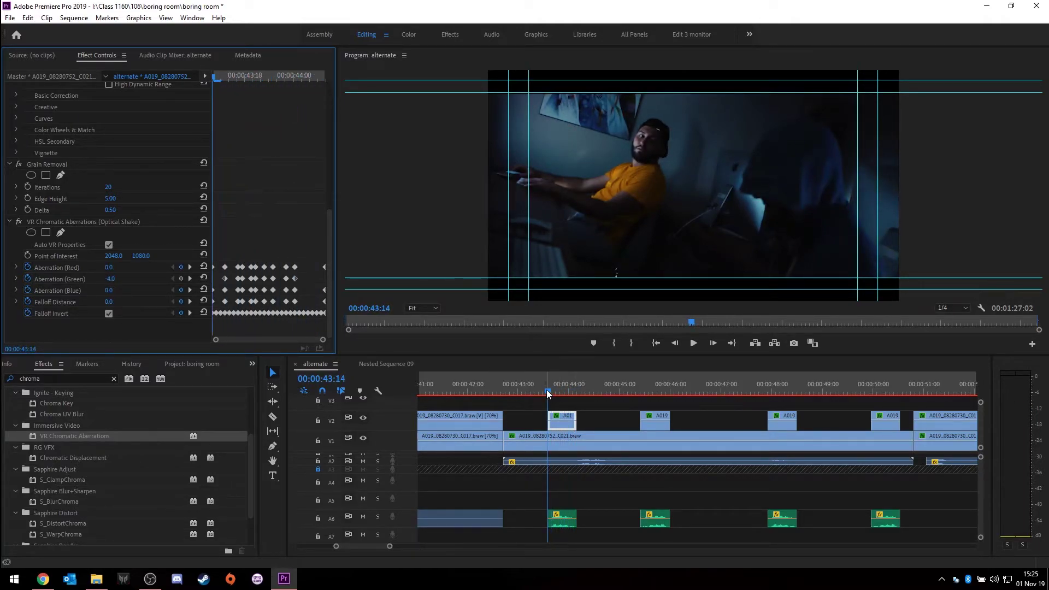
mouse_move(546, 389)
mouse_down()
mouse_move(572, 394)
mouse_move(538, 396)
mouse_move(547, 394)
mouse_up()
drag(216, 76, 261, 77)
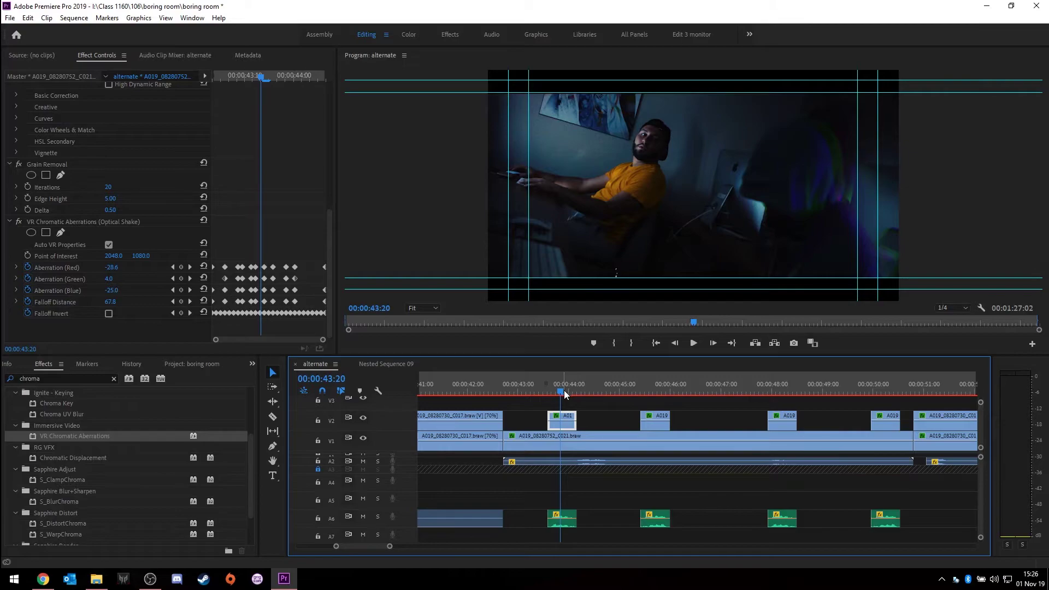
Compare the chromatic aberration on the hooded figure at 00:00:43:18 and 00:00:43:19.
drag(561, 392, 559, 391)
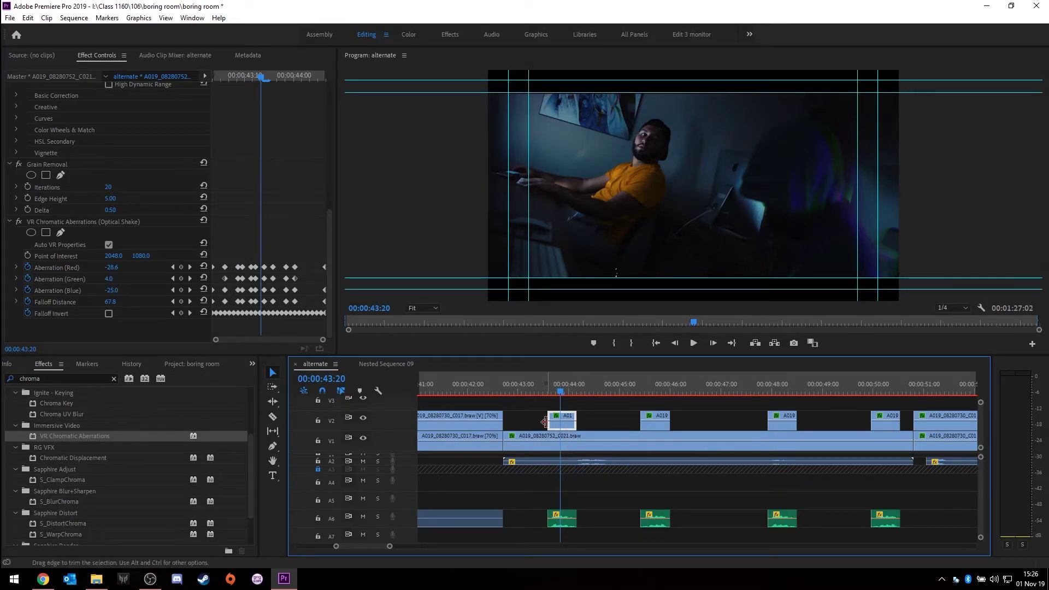
drag(559, 389, 556, 390)
key(Right)
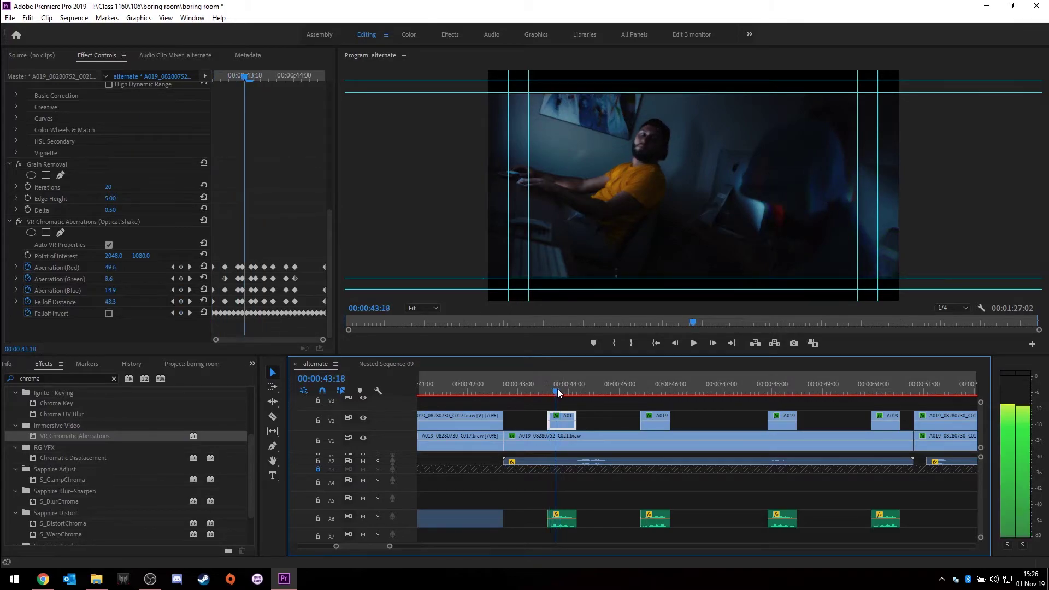
Show the opacity mask outline around the hooded figure on the V2 clip, and view the frame at 00:00:44:07.
scroll(129, 238, up, 8)
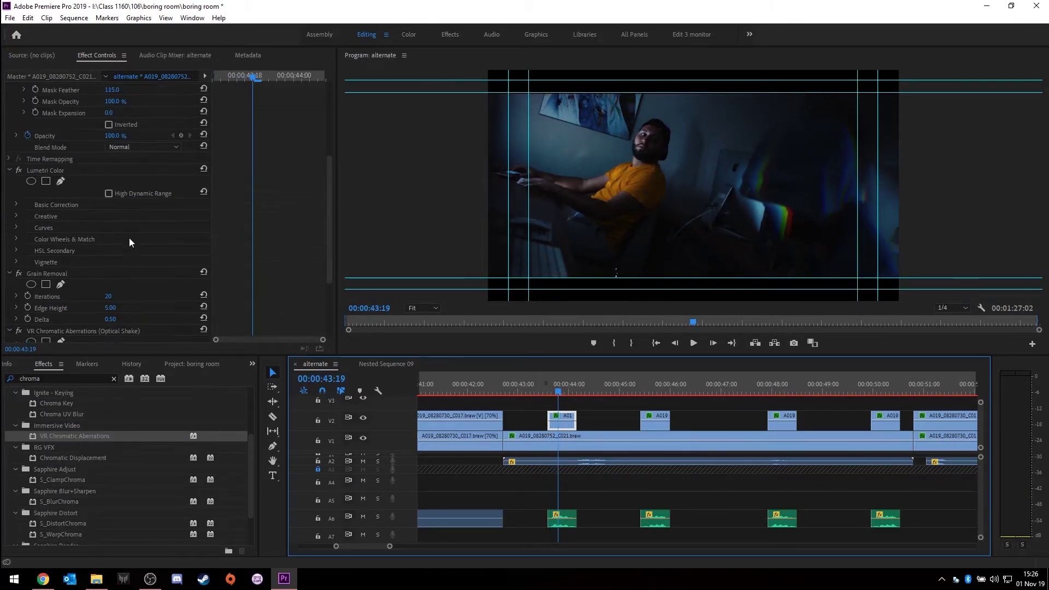
scroll(129, 237, up, 4)
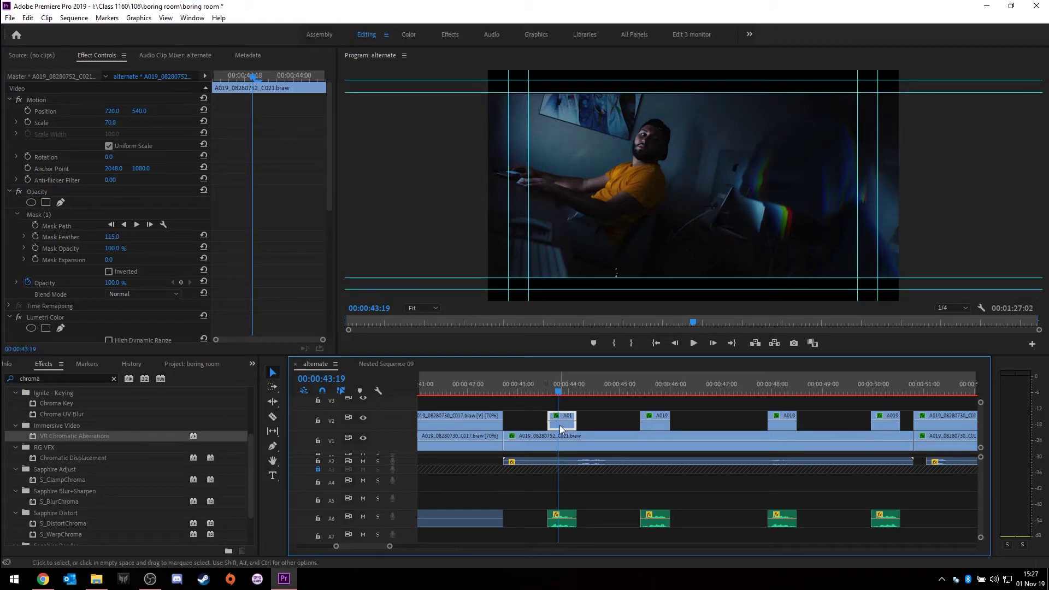
click(51, 215)
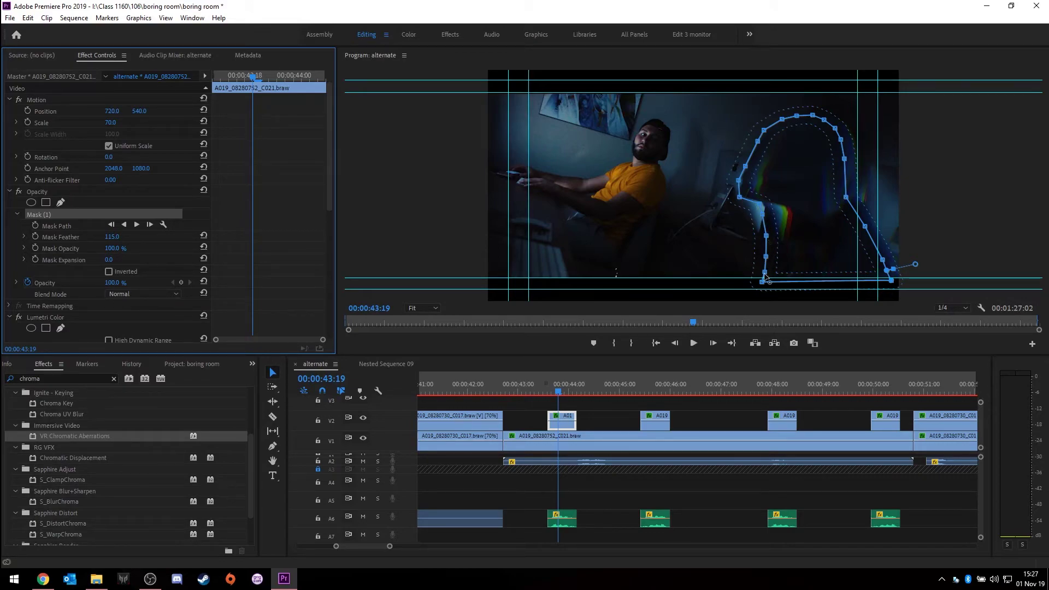
drag(556, 390, 583, 391)
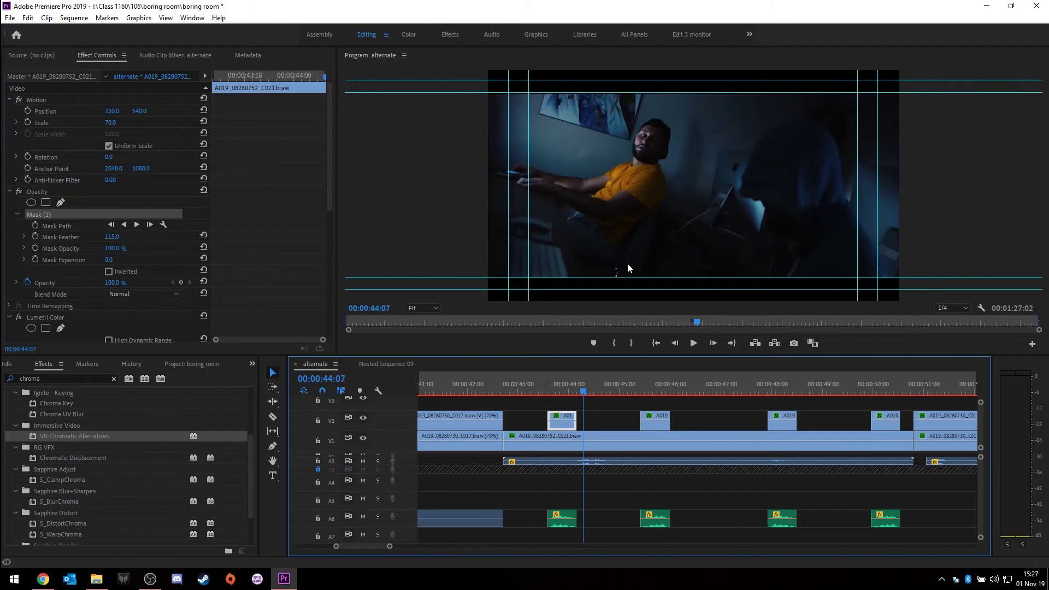
Compare the masked hooded figure at 00:00:44:00 and 00:00:43:20, and scrub through to the V2 glitch clip at 00:00:48:04.
click(559, 384)
click(568, 385)
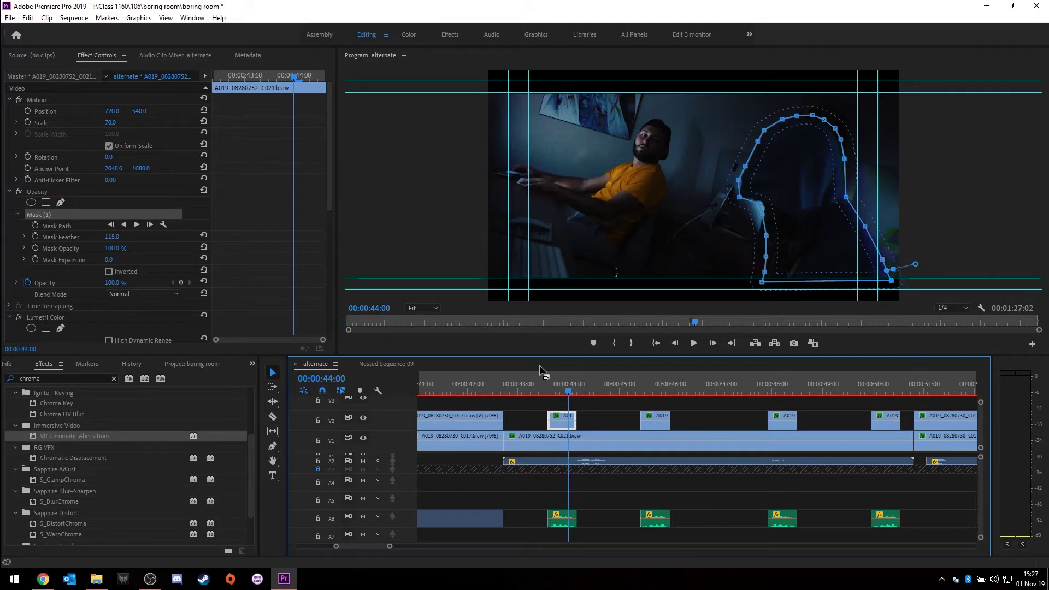
click(553, 390)
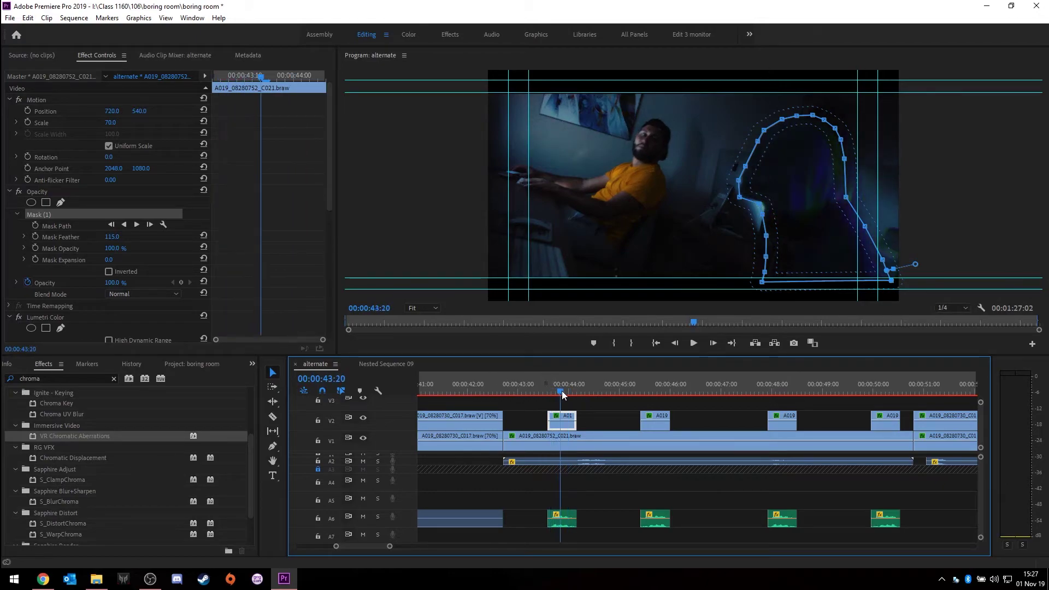
drag(553, 389, 782, 394)
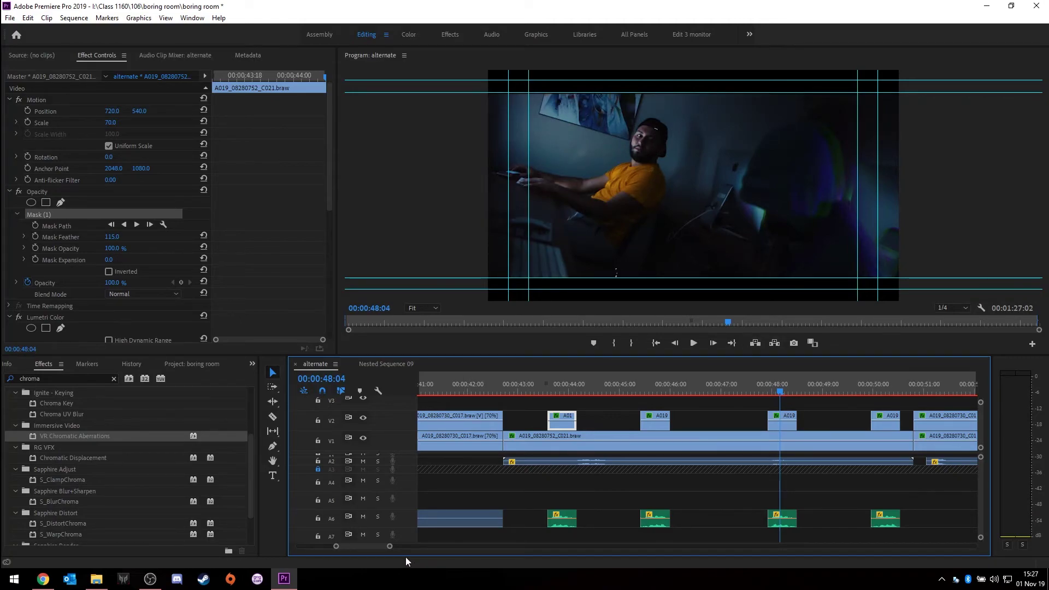
Review a wider span of the sequence, from the start of the hooded-figure shot past 00:00:45:16 to the close-up at 00:00:59:11.
drag(390, 548, 432, 547)
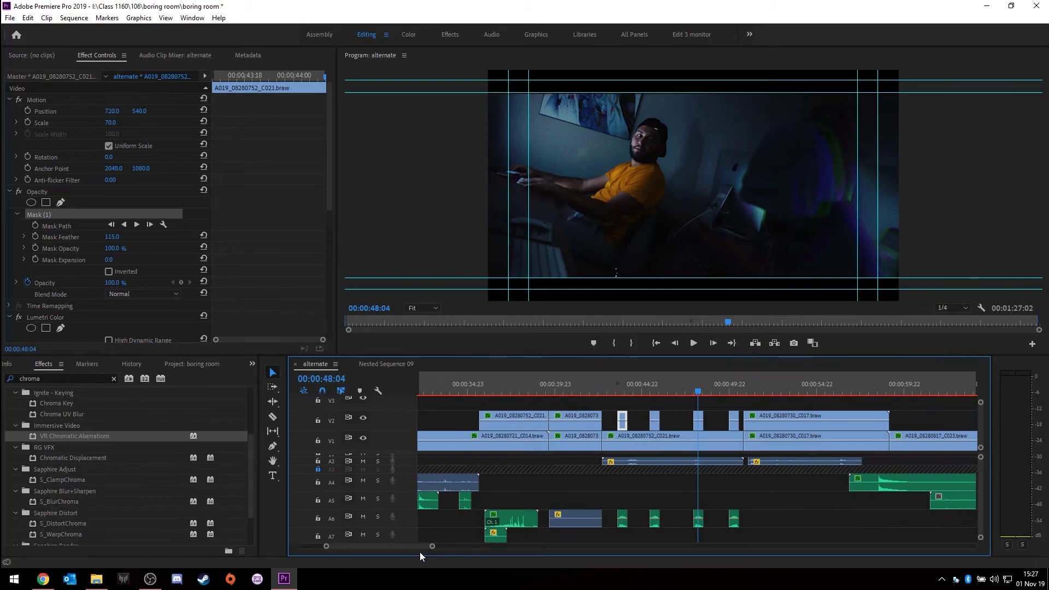
click(607, 390)
drag(606, 390, 656, 389)
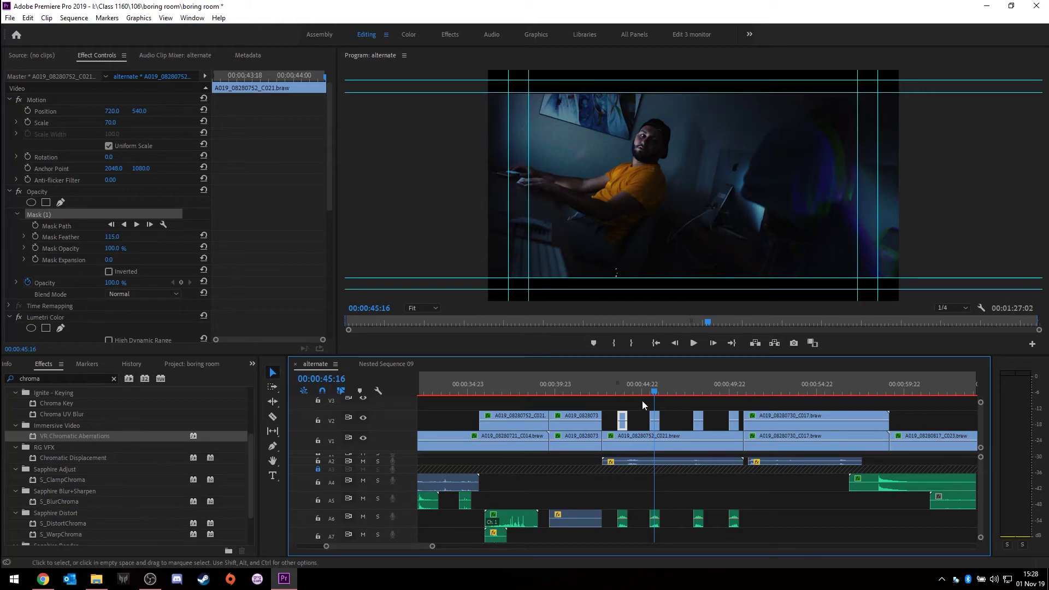
drag(650, 391, 896, 406)
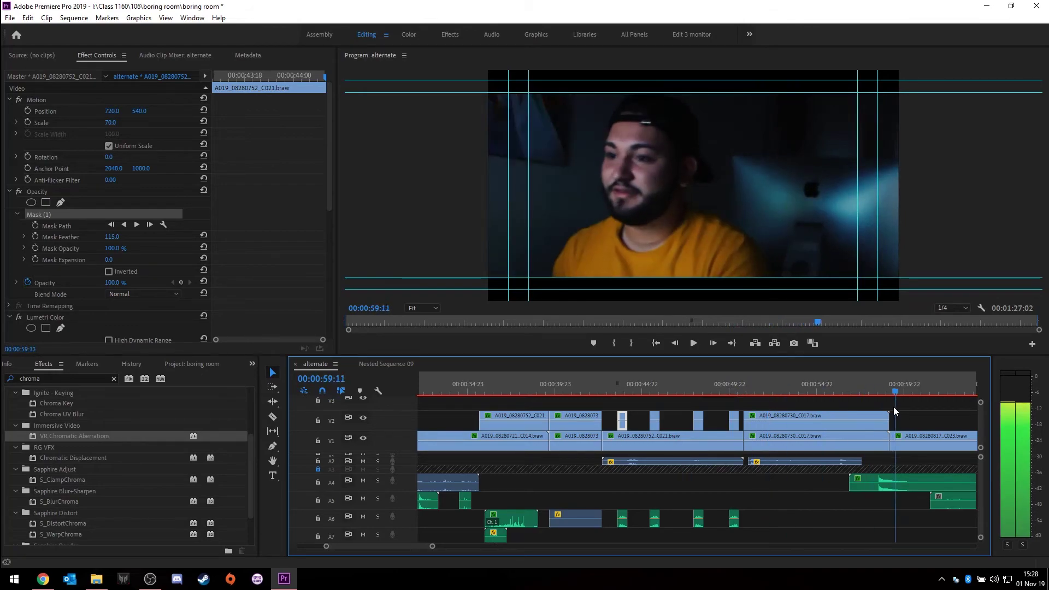